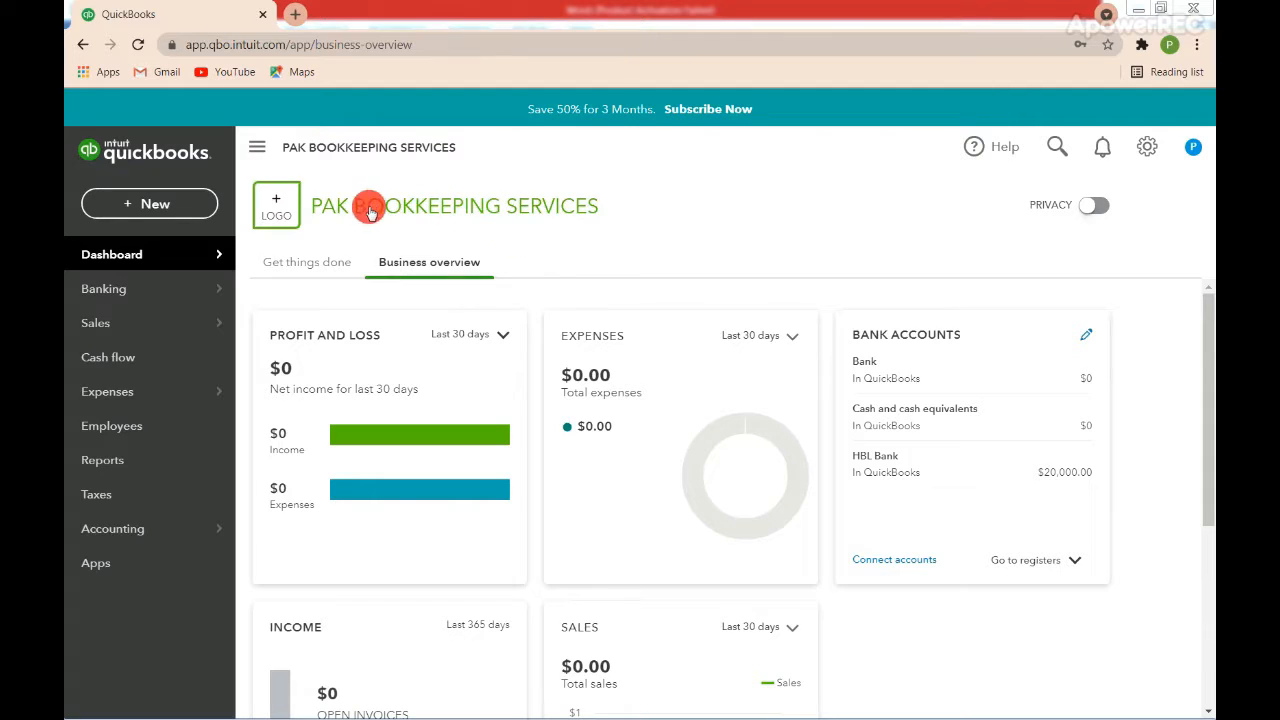
# Start a new account in the chart of accounts with account type Cash and cash equivalents and detail type Cash on hand.
pyautogui.click(378, 533)
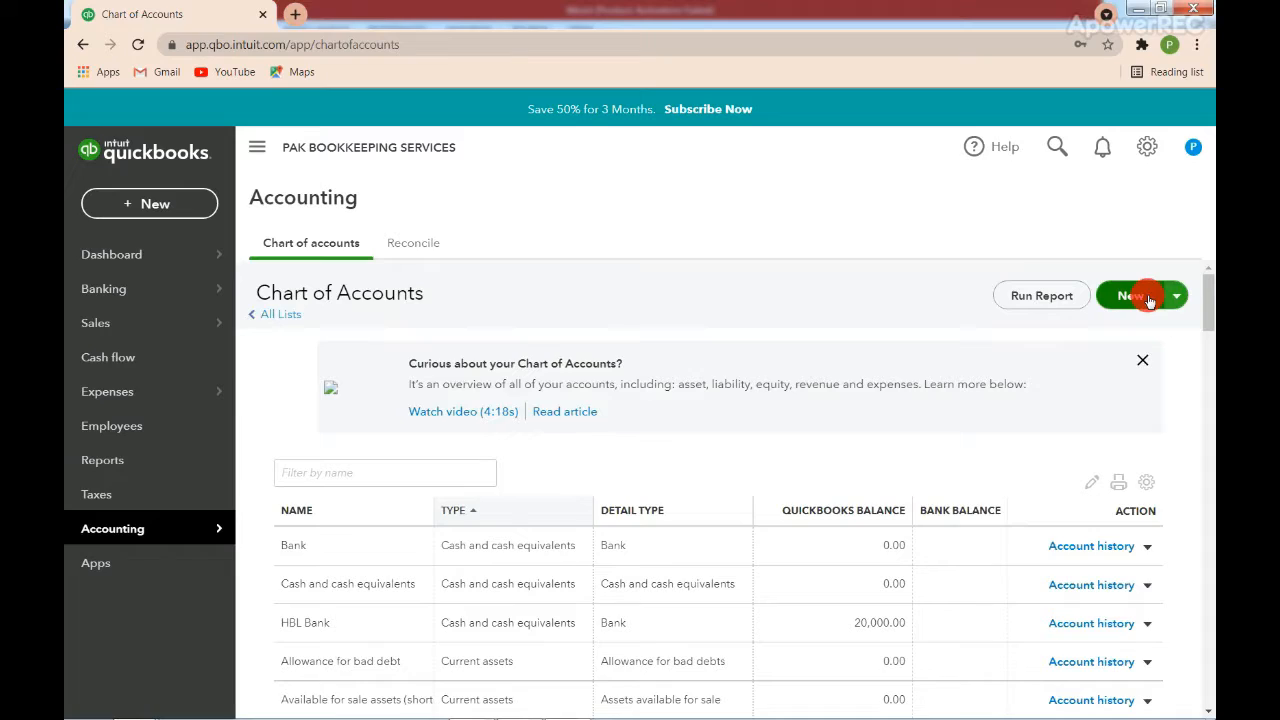
pyautogui.click(1149, 300)
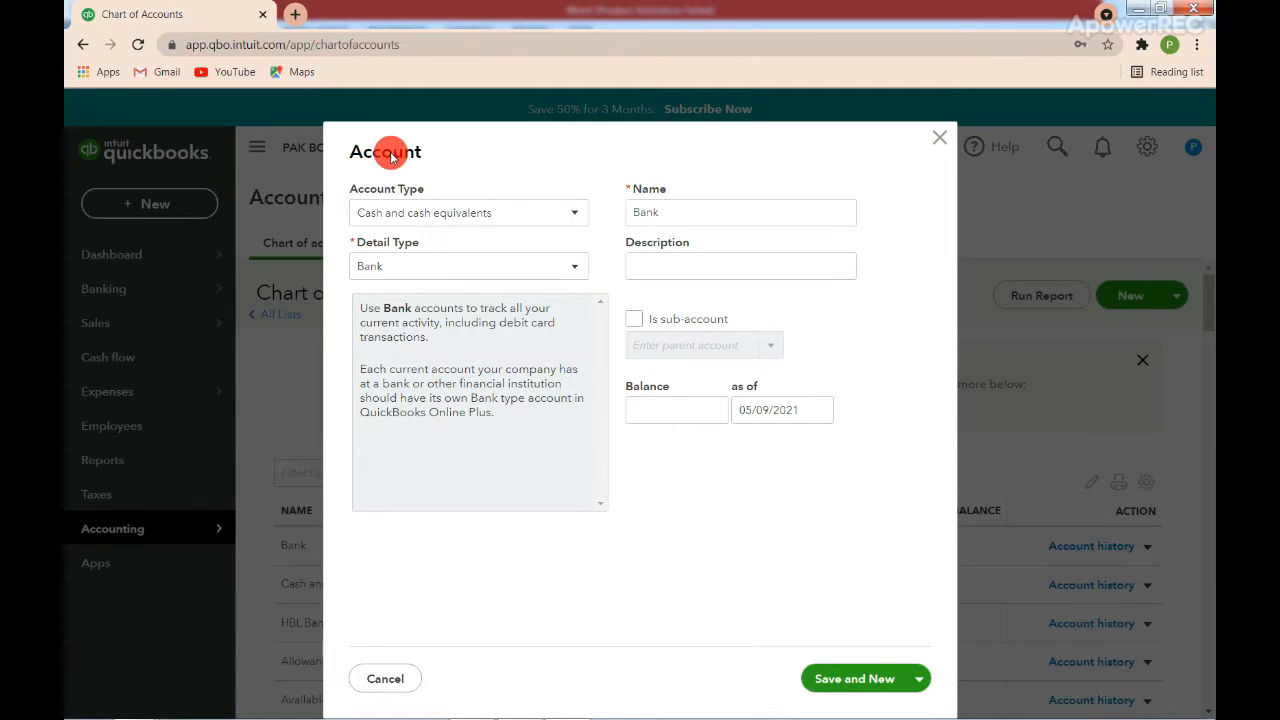
pyautogui.click(410, 216)
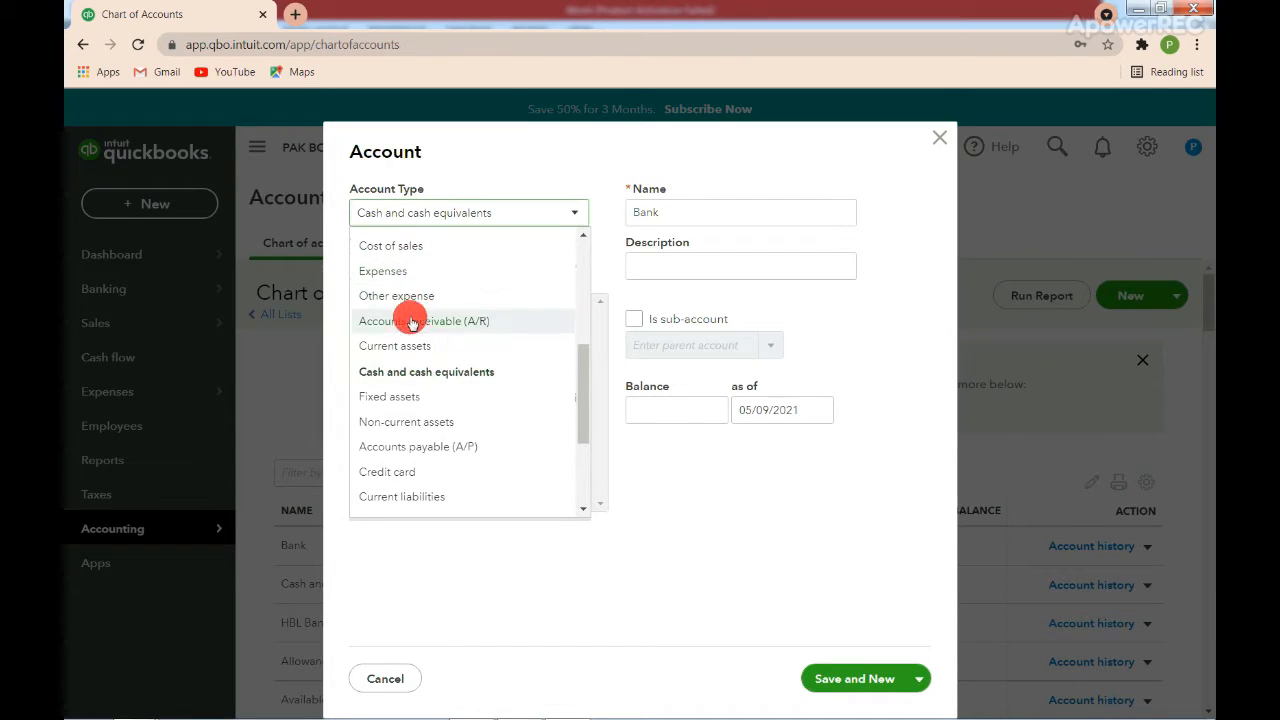
pyautogui.click(410, 371)
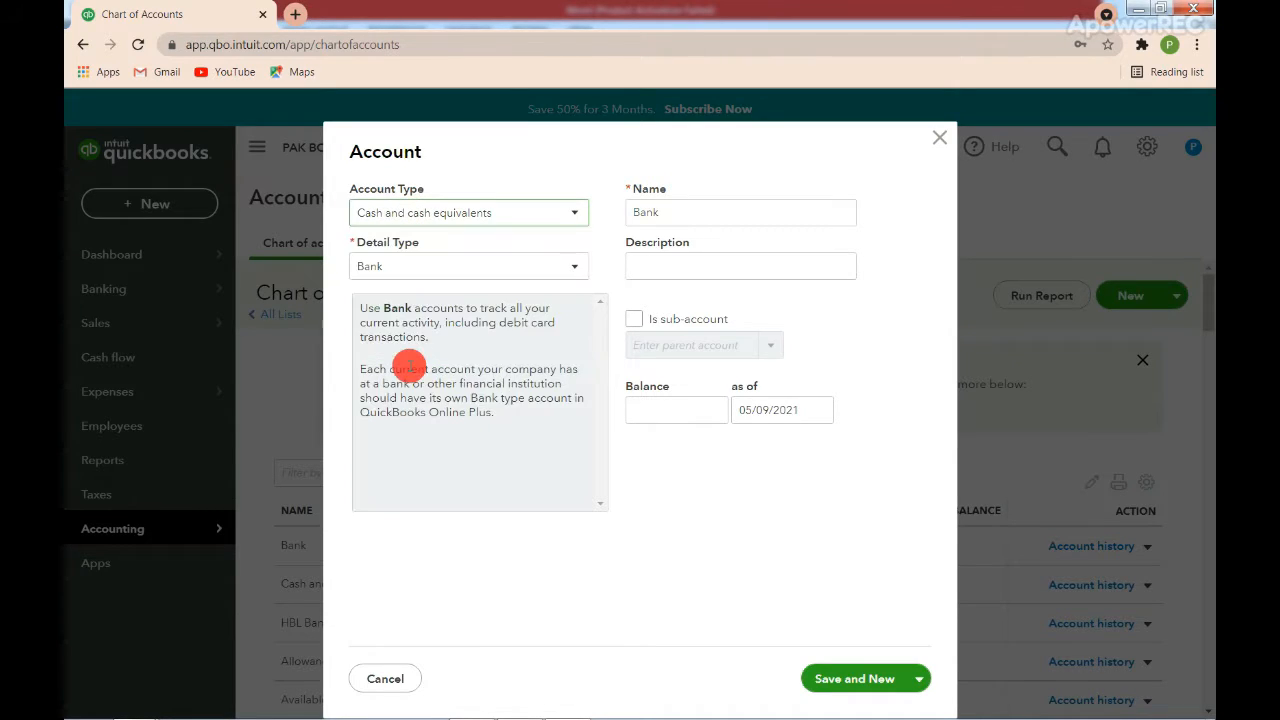
pyautogui.click(403, 277)
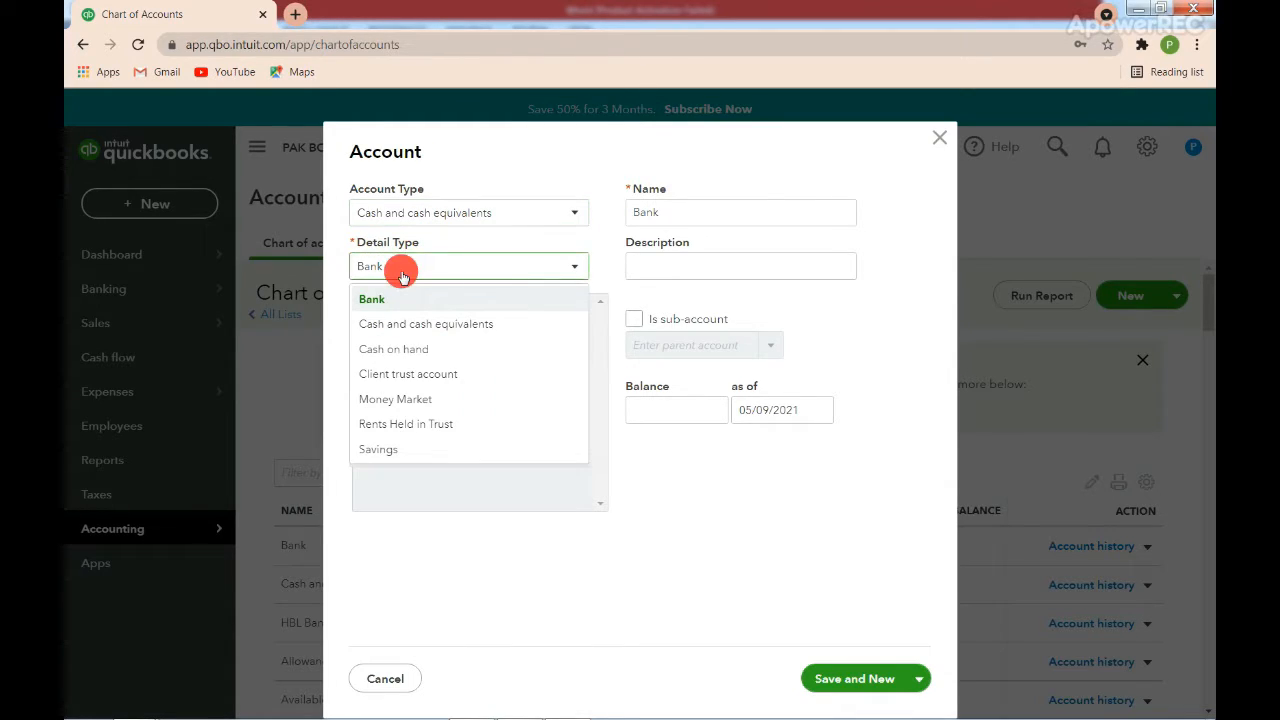
pyautogui.click(411, 350)
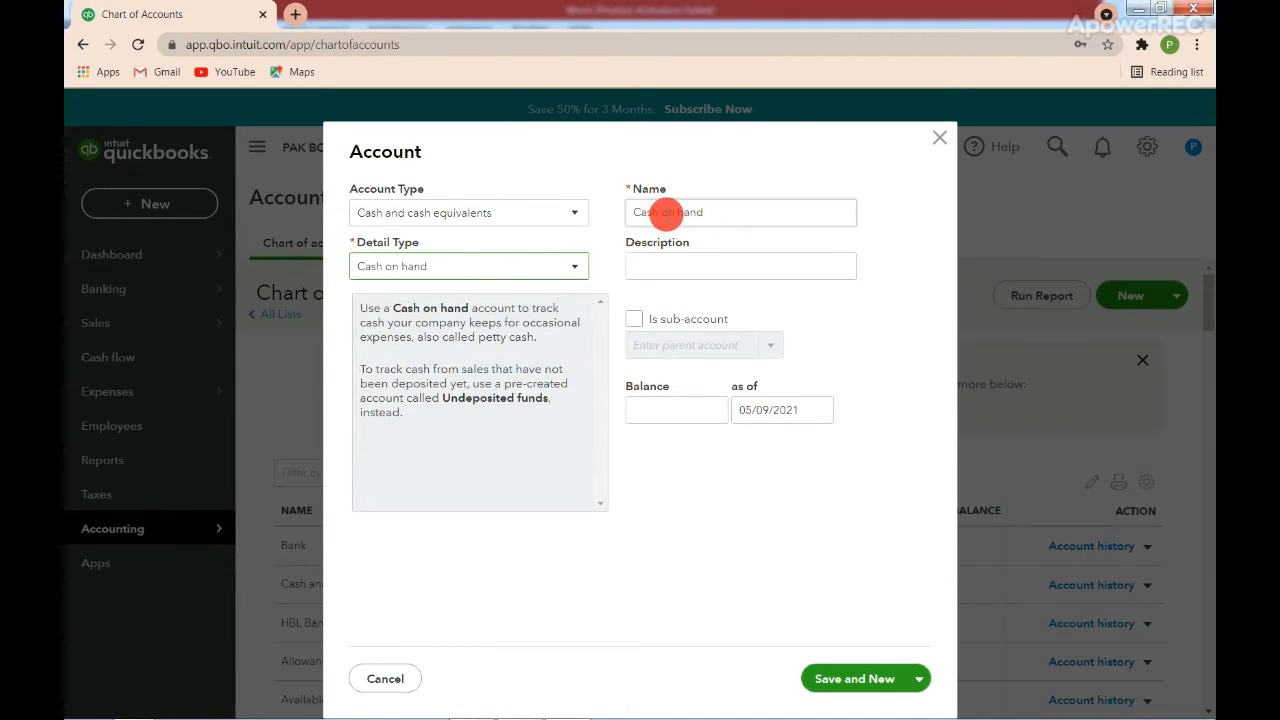
# Name the new account "Petty Cash Expenses".
pyautogui.tripleClick(666, 212)
pyautogui.click(667, 213)
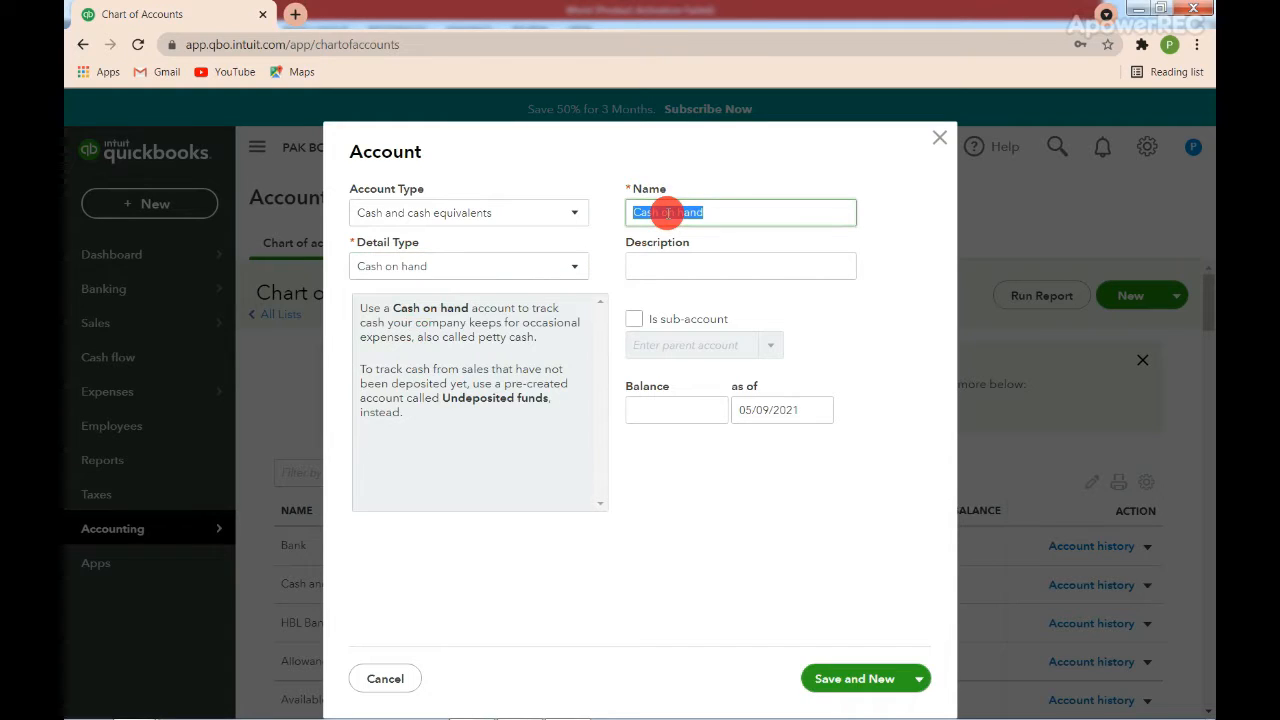
pyautogui.write('Petty Cash Expenses')
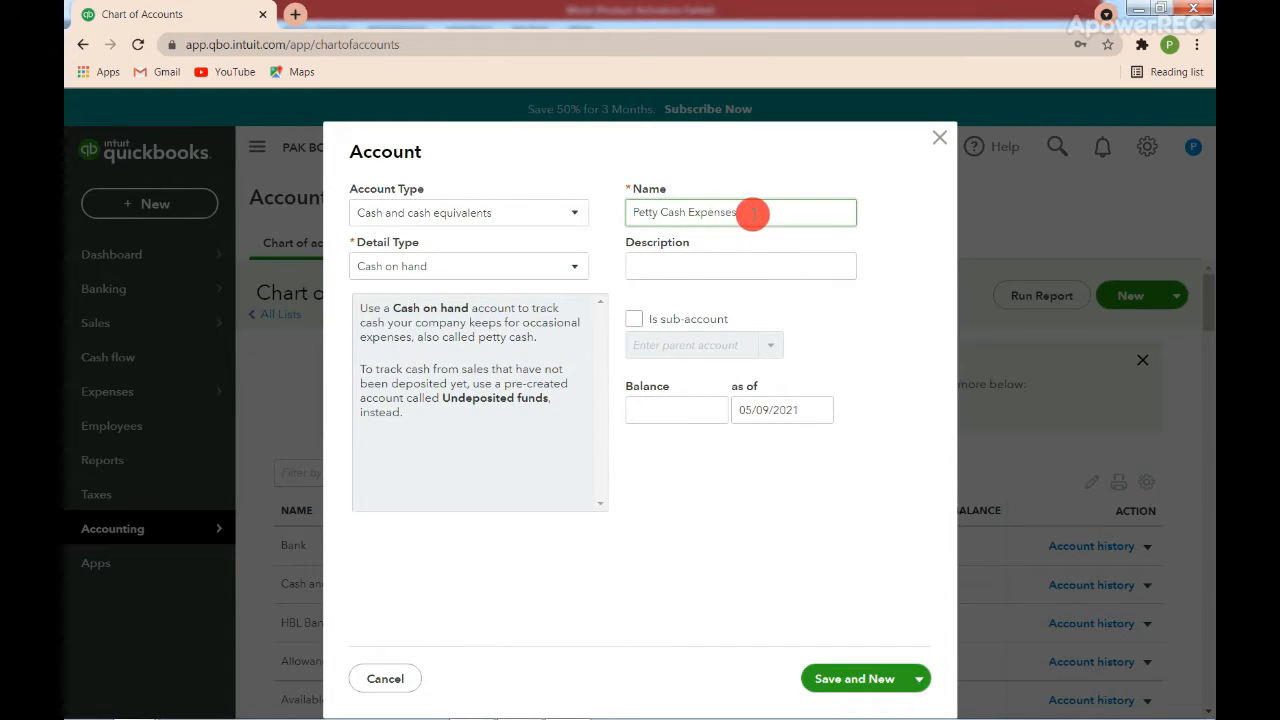
pyautogui.click(761, 242)
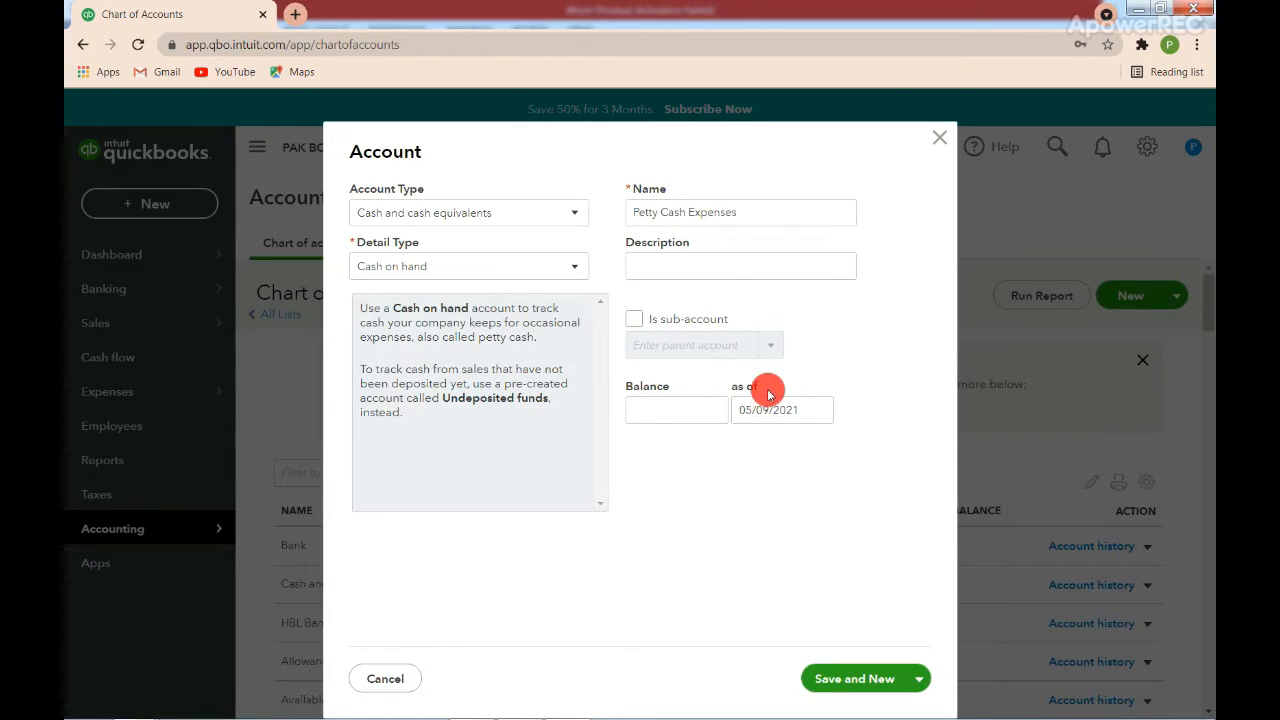
# Check the account's as-of date calendar, keep 05/09/2021, and save and close the new account.
pyautogui.click(820, 414)
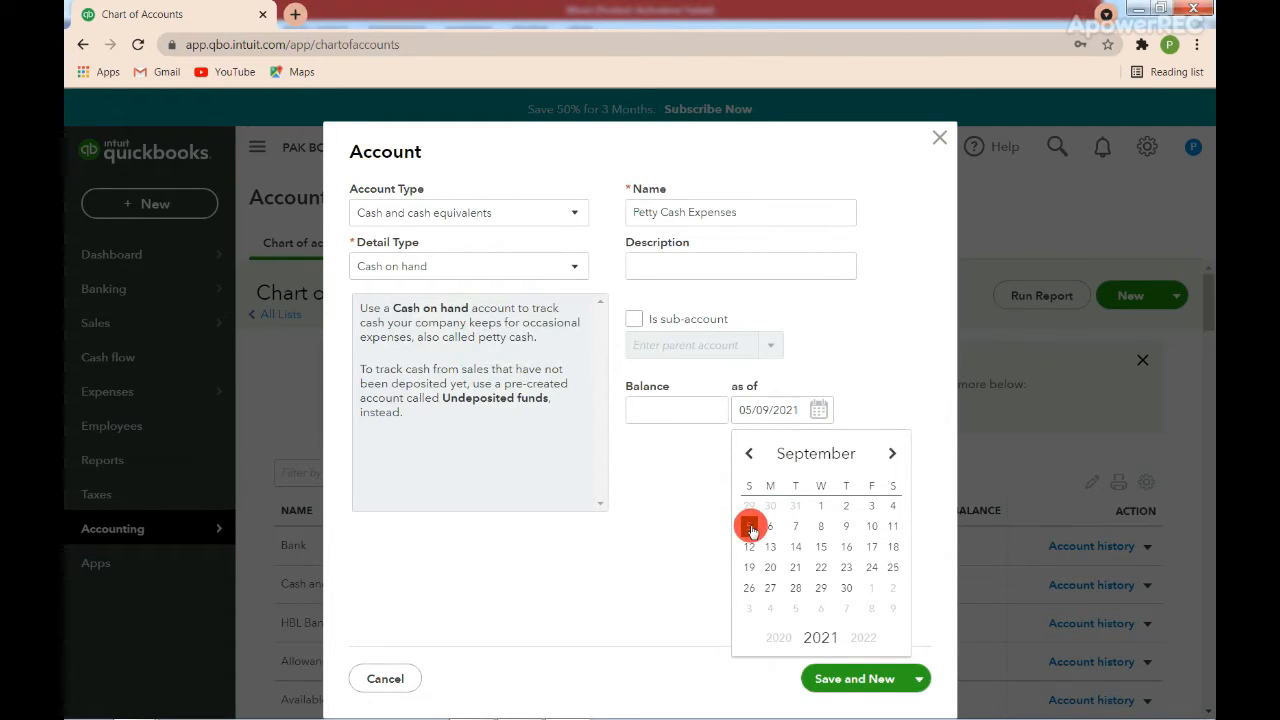
pyautogui.click(711, 528)
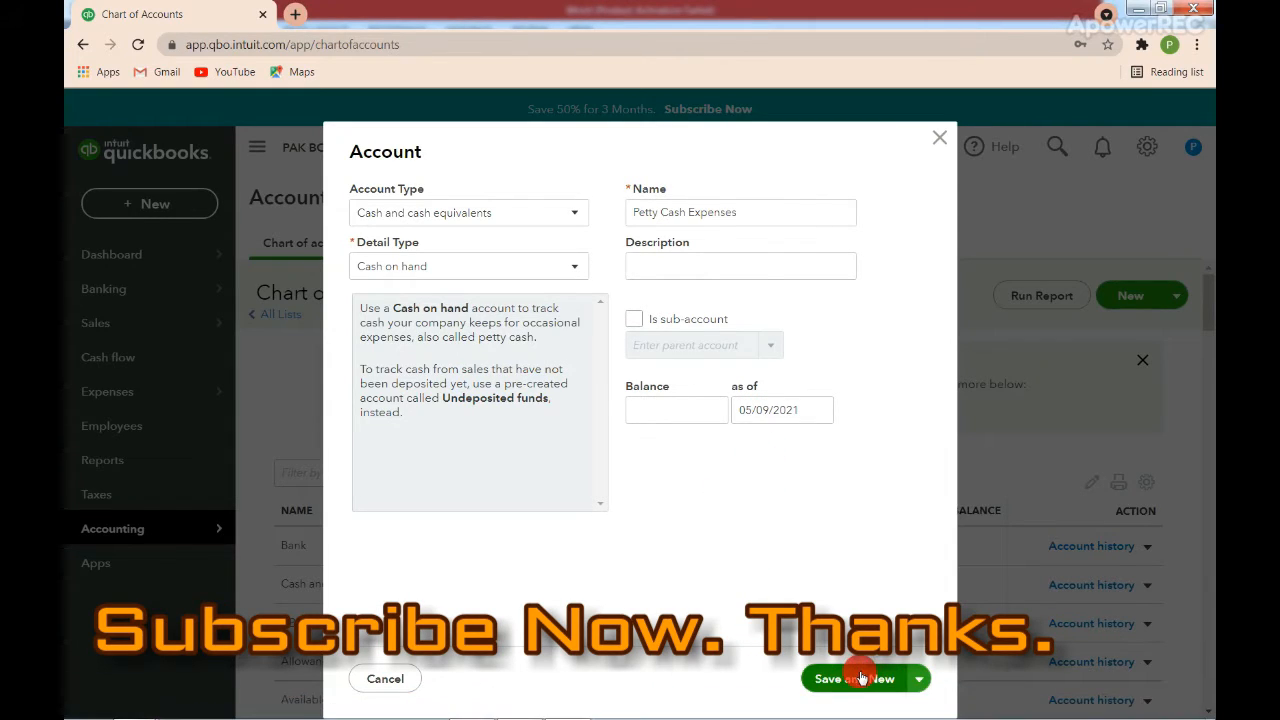
pyautogui.click(919, 683)
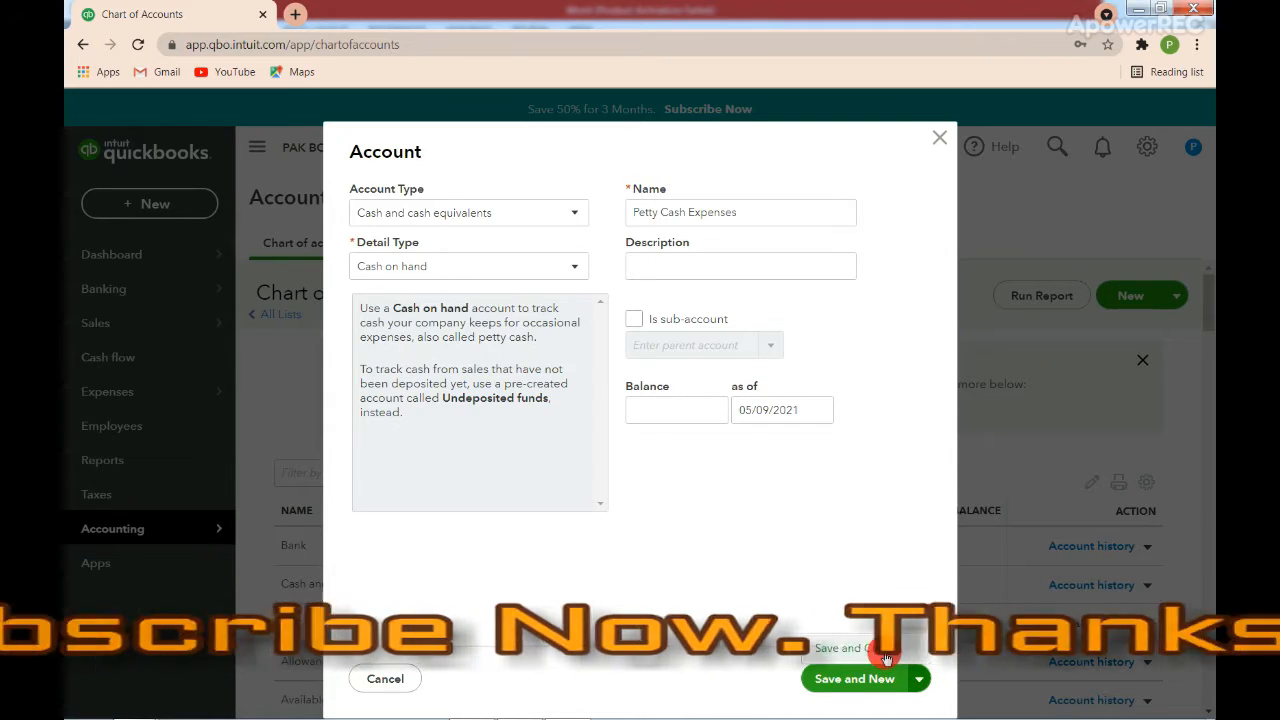
pyautogui.click(886, 659)
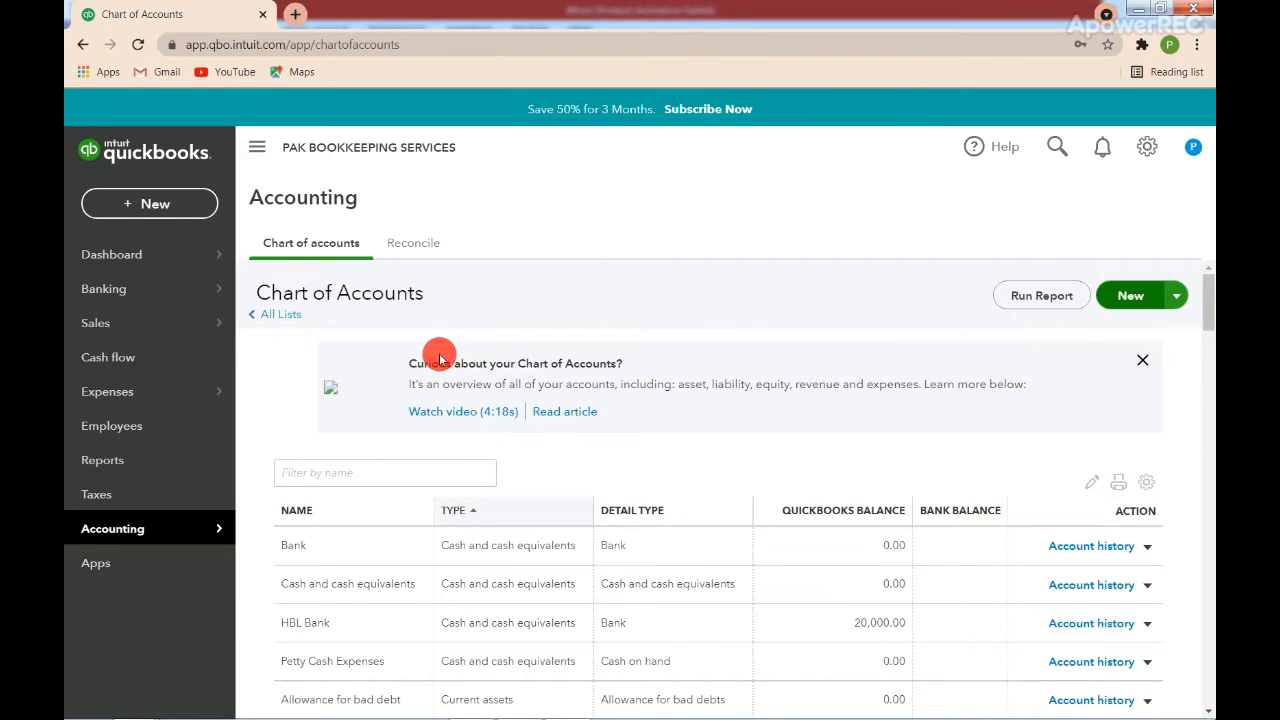
# Filter the chart of accounts by the name "Petty Cash Expenses".
pyautogui.click(337, 475)
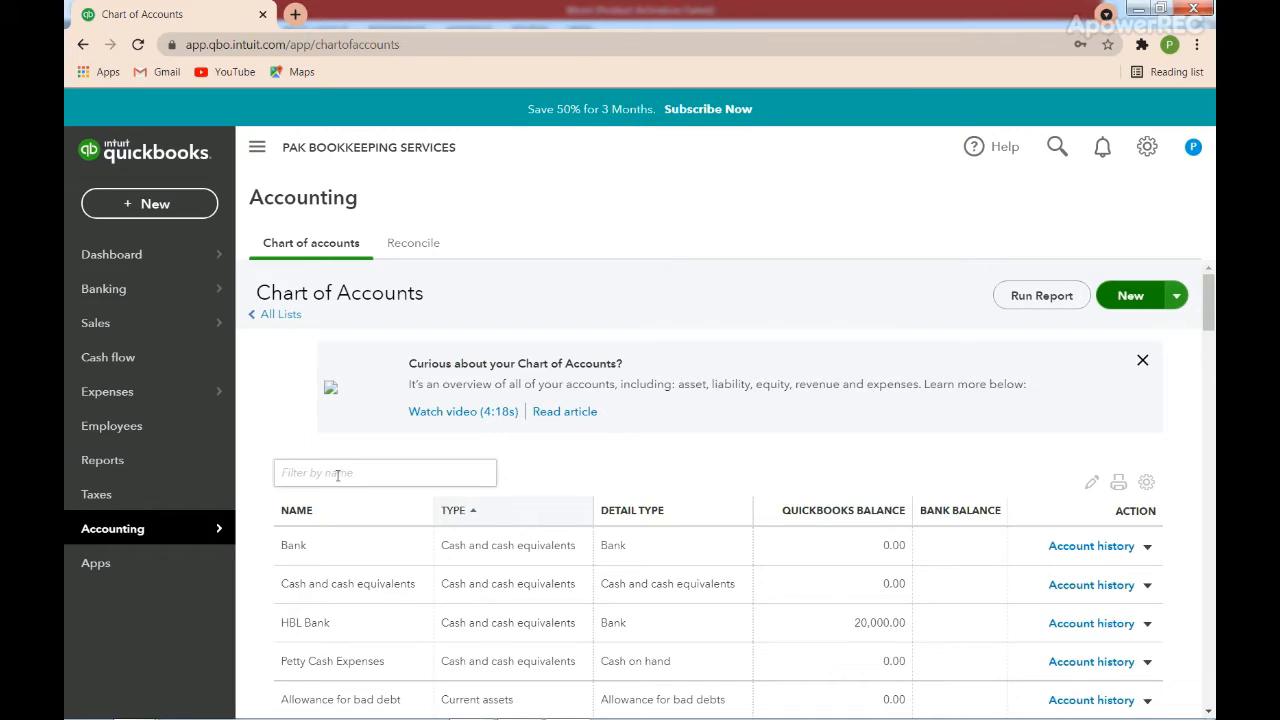
pyautogui.click(337, 475)
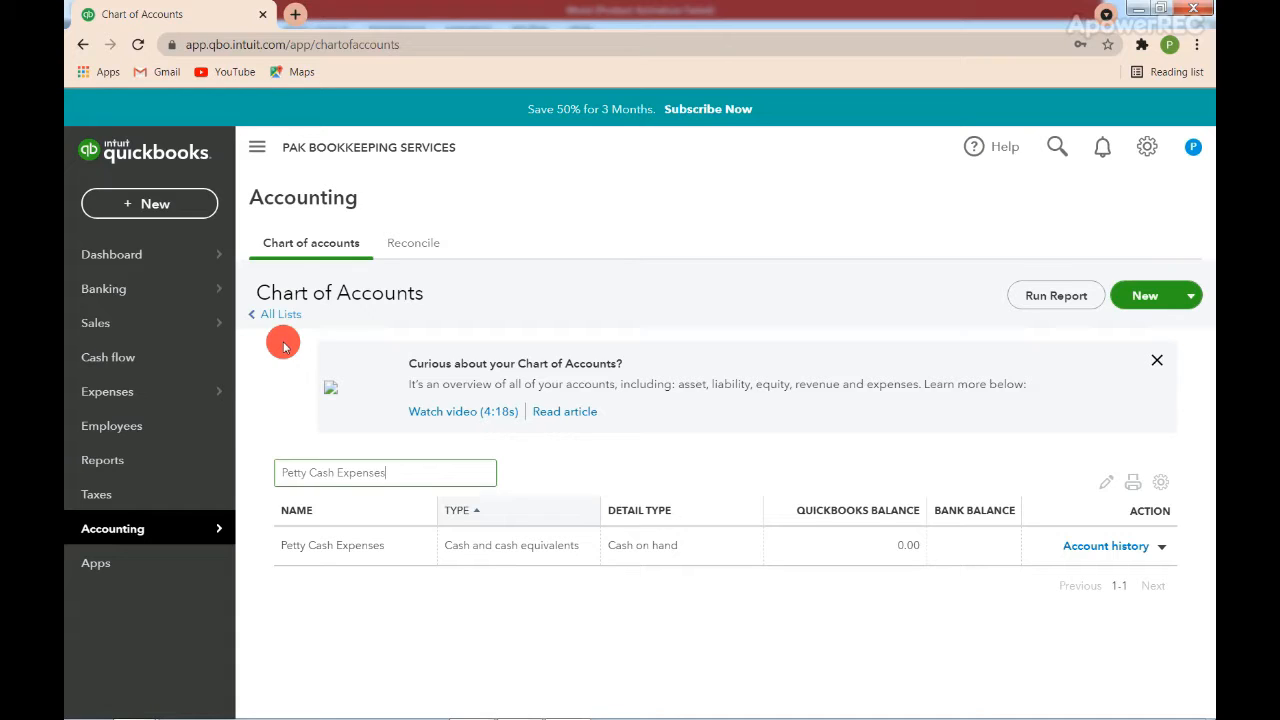
# Start a funds transfer from HBL Bank to Petty Cash Expenses.
pyautogui.click(150, 204)
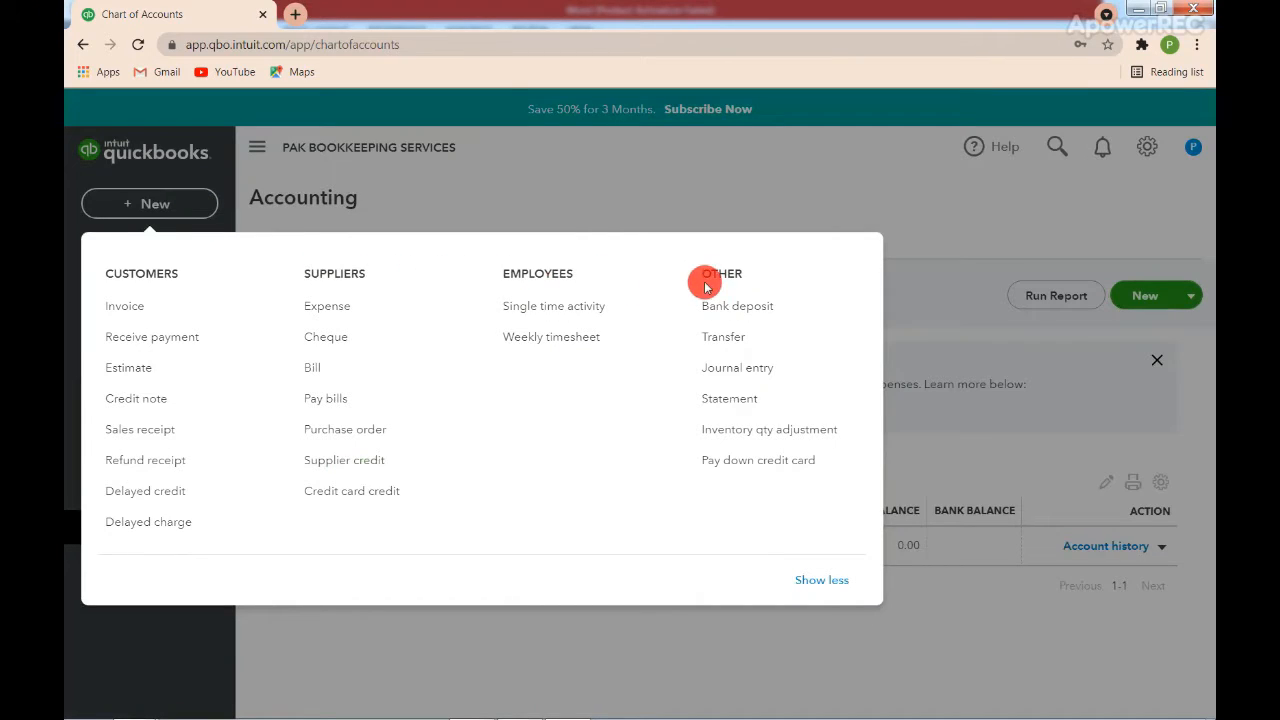
pyautogui.click(807, 343)
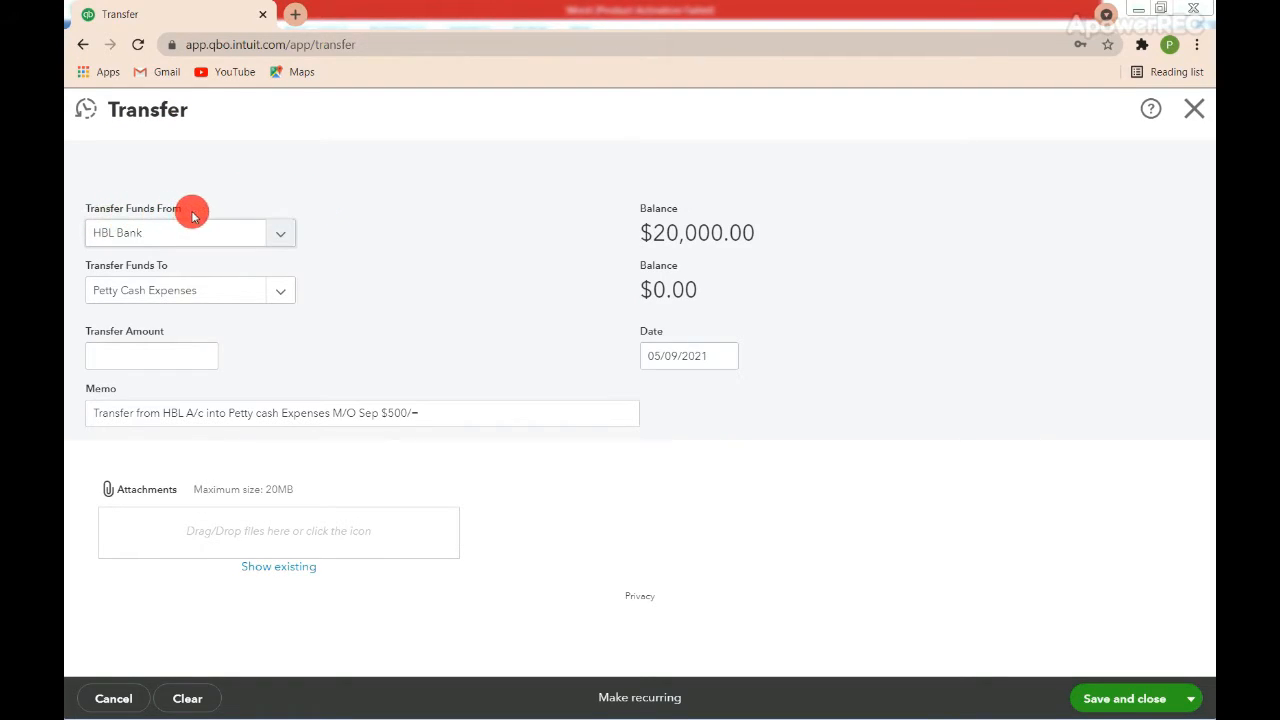
pyautogui.click(270, 240)
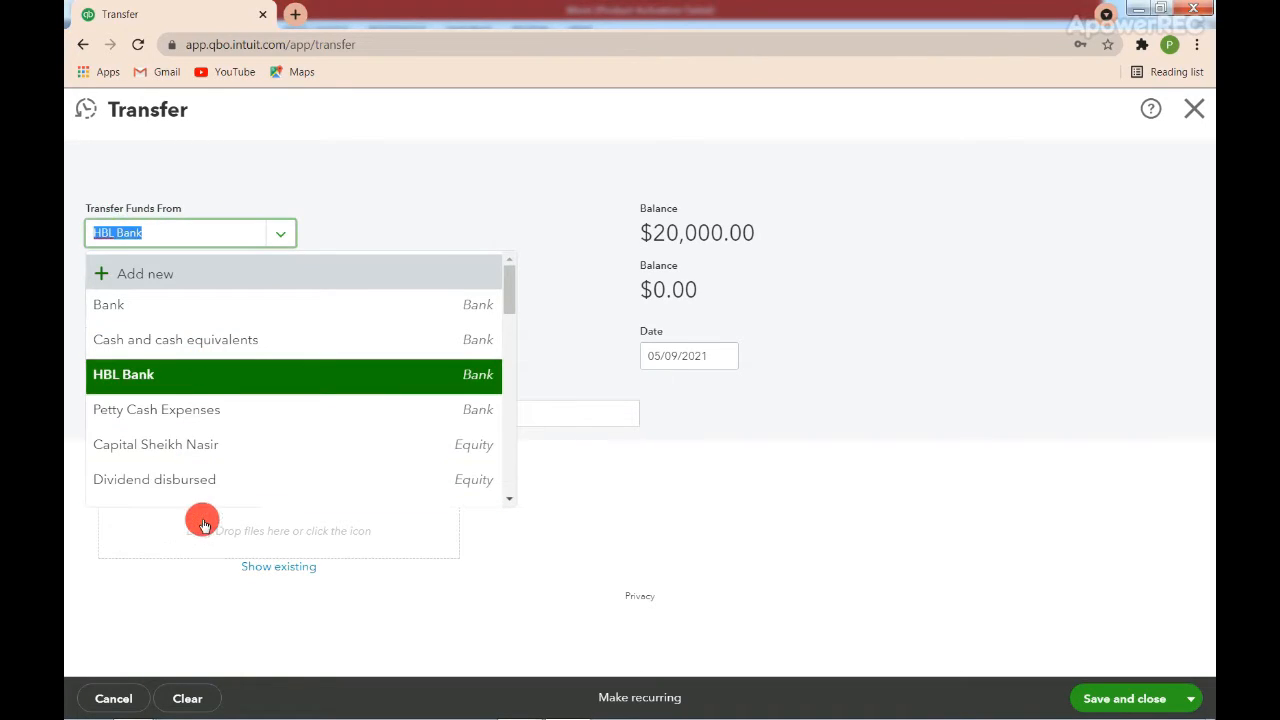
pyautogui.click(183, 388)
pyautogui.click(183, 388)
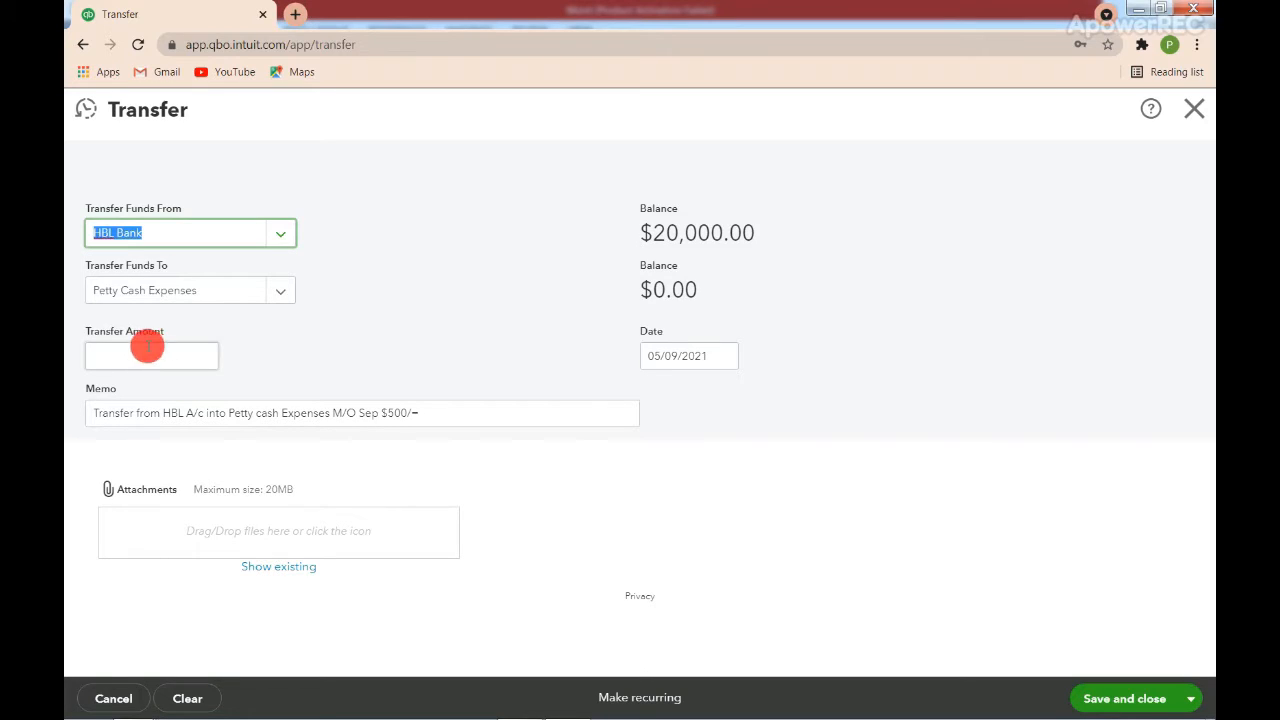
pyautogui.click(227, 297)
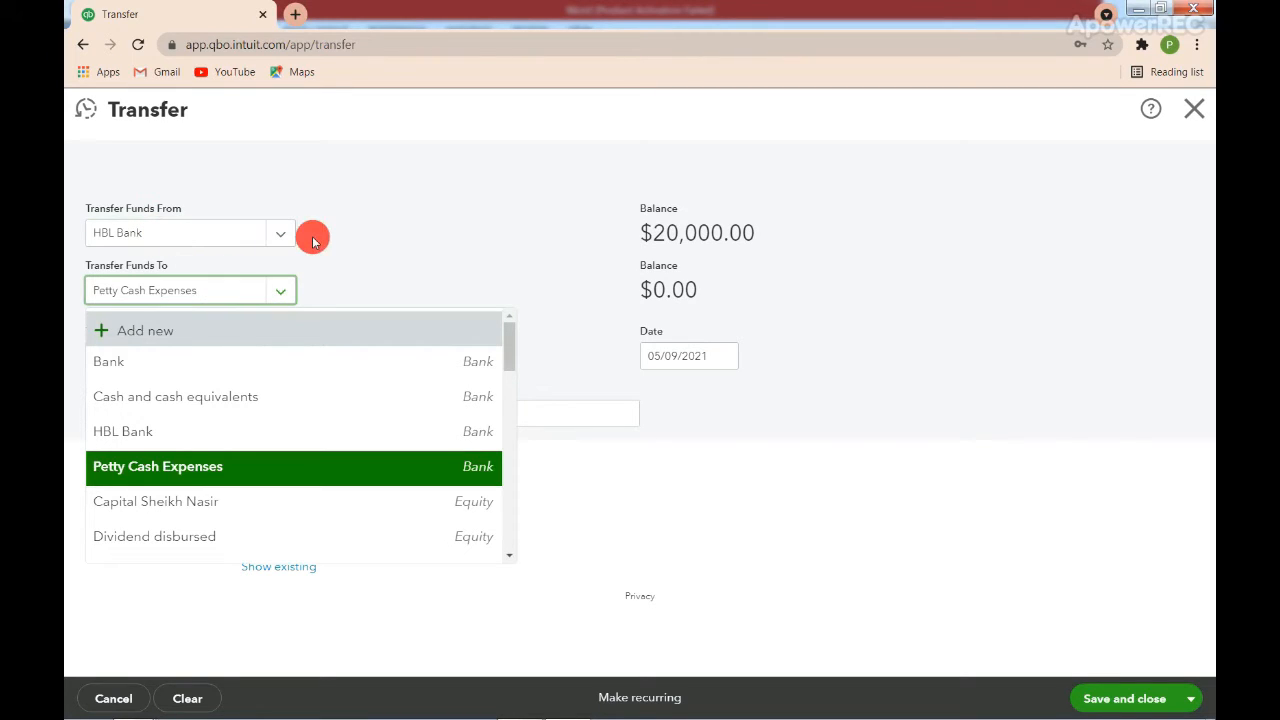
pyautogui.click(327, 266)
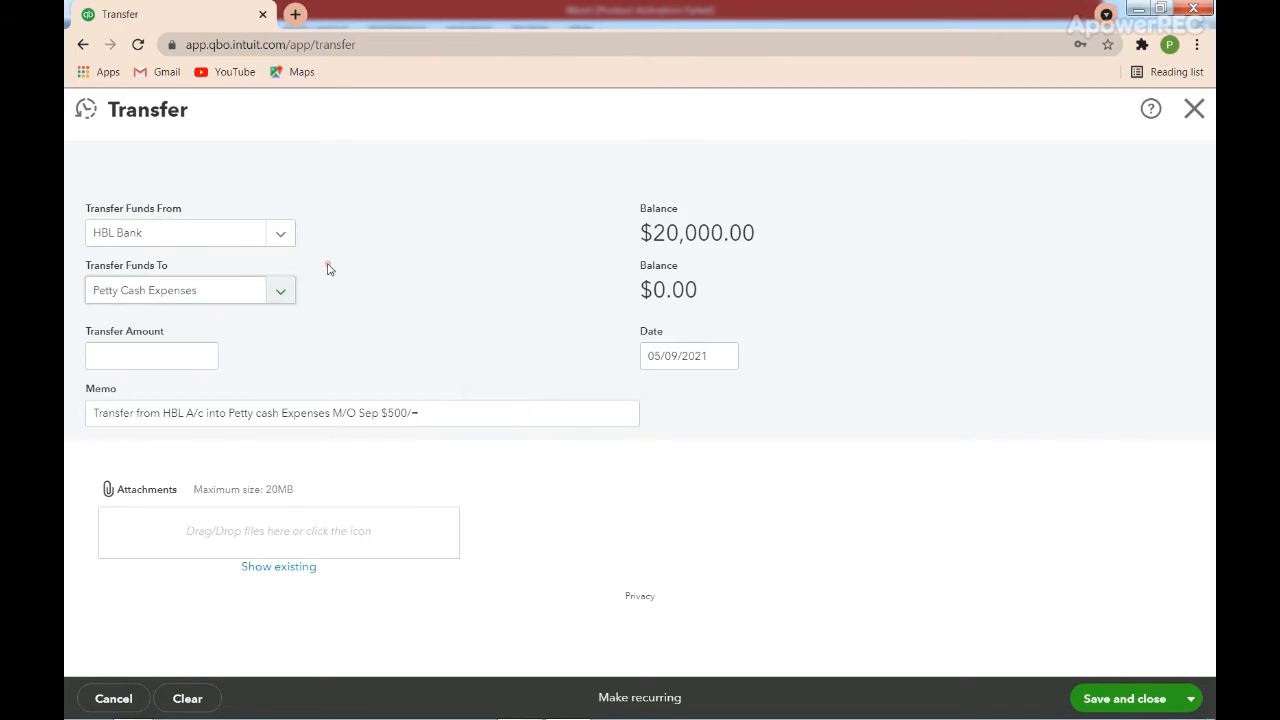
# Check the source balance and destination account, and set the transfer amount to 500.00.
pyautogui.tripleClick(715, 231)
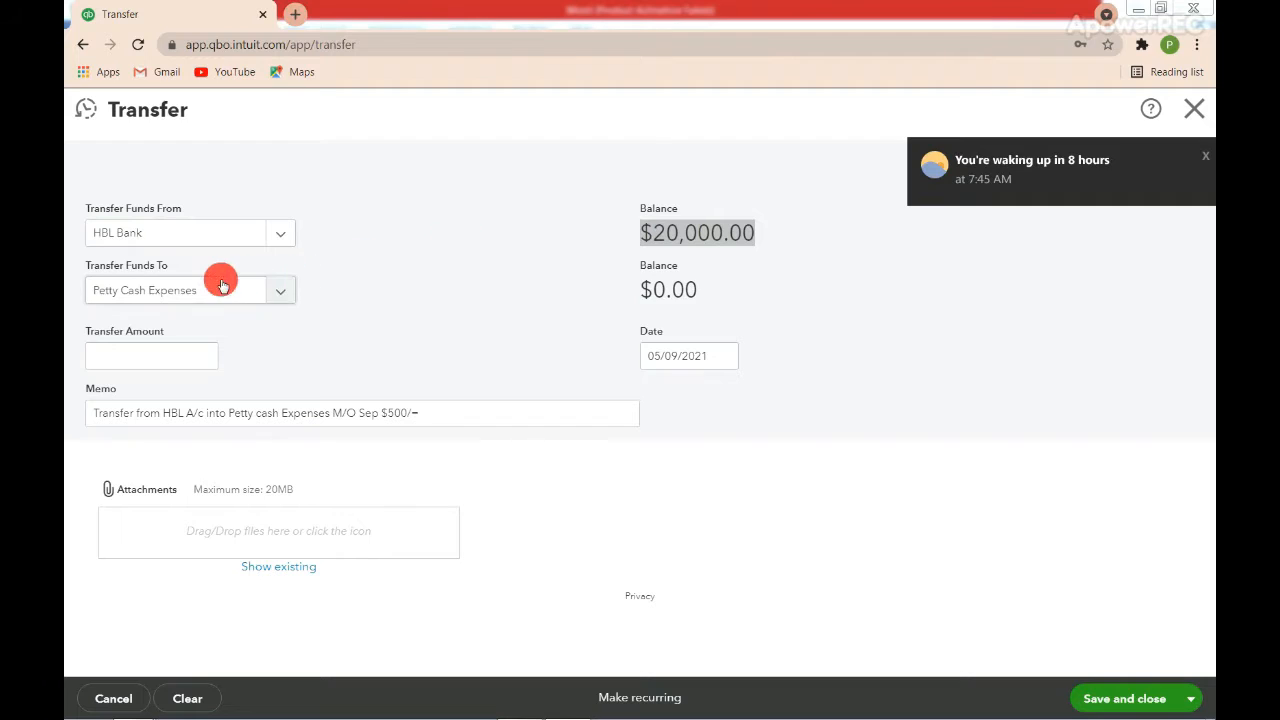
pyautogui.tripleClick(149, 290)
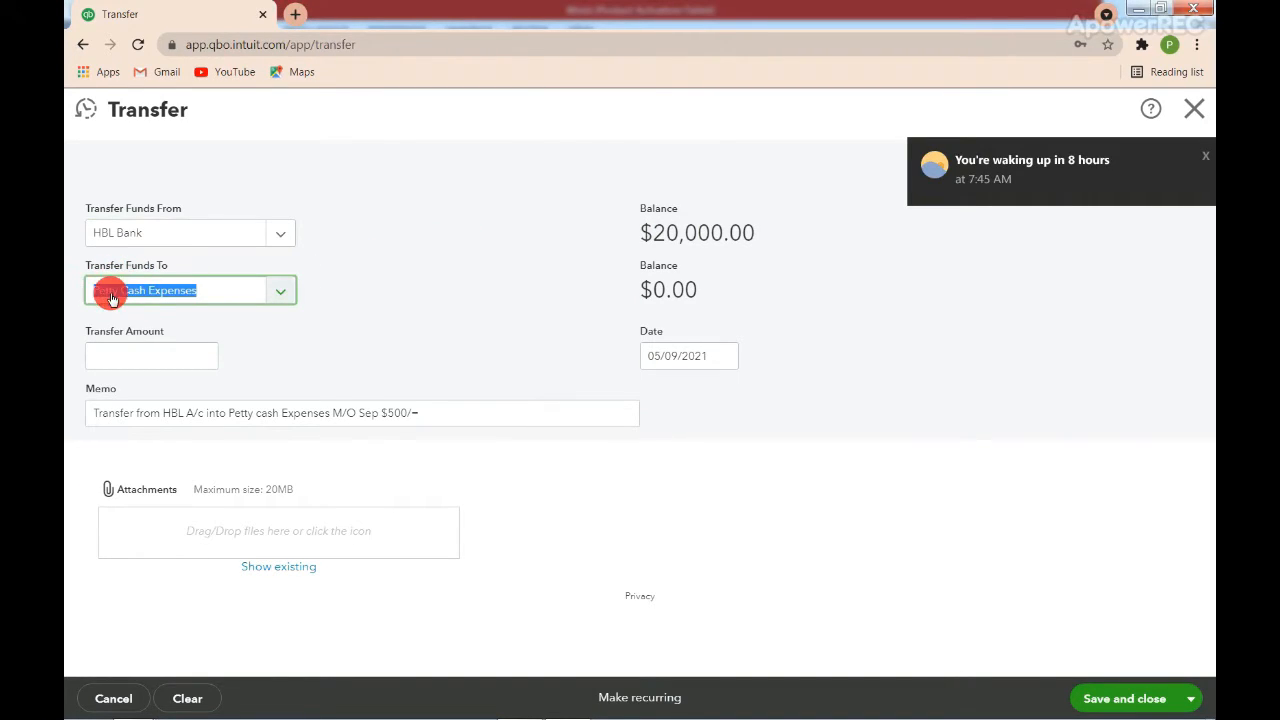
pyautogui.click(150, 352)
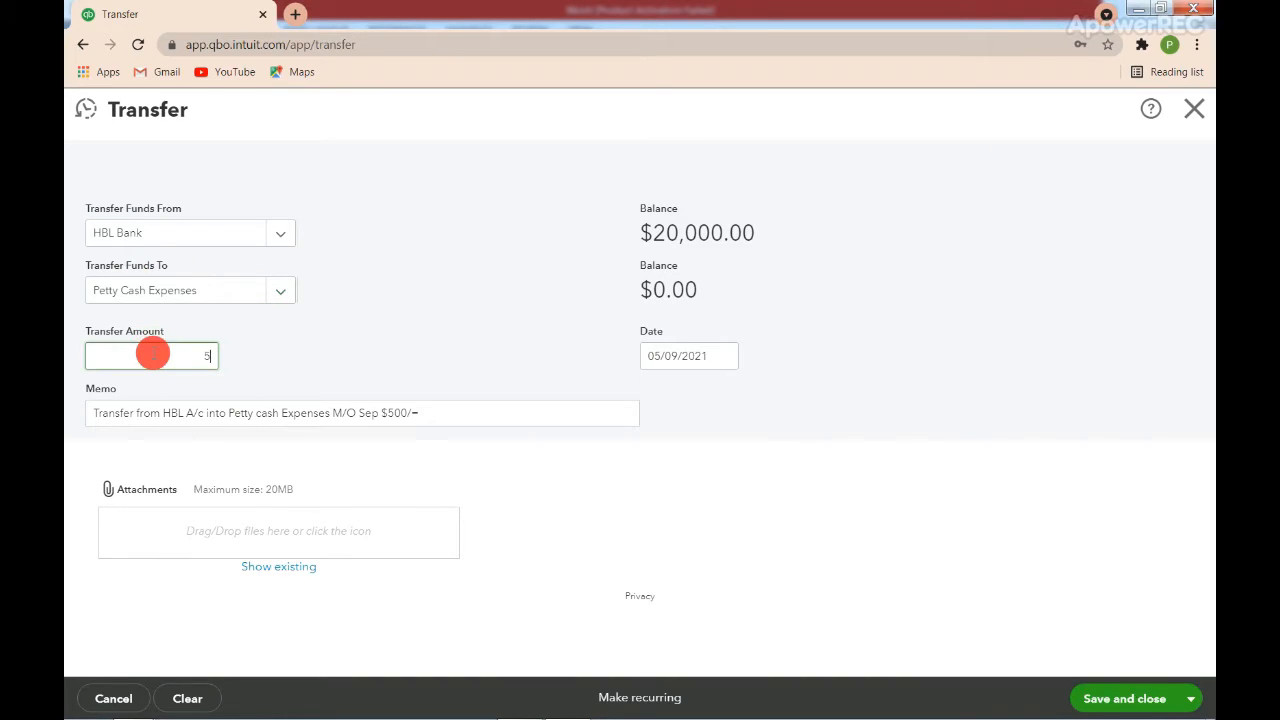
pyautogui.write('500')
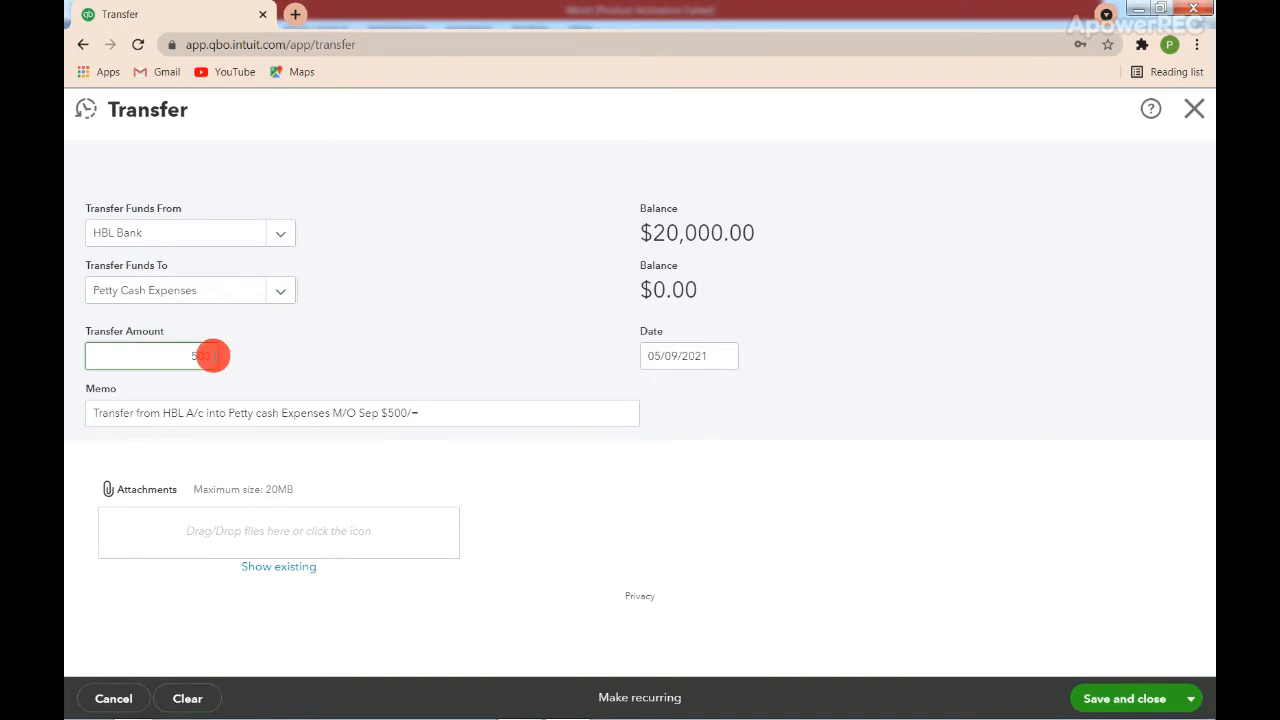
pyautogui.write('.00')
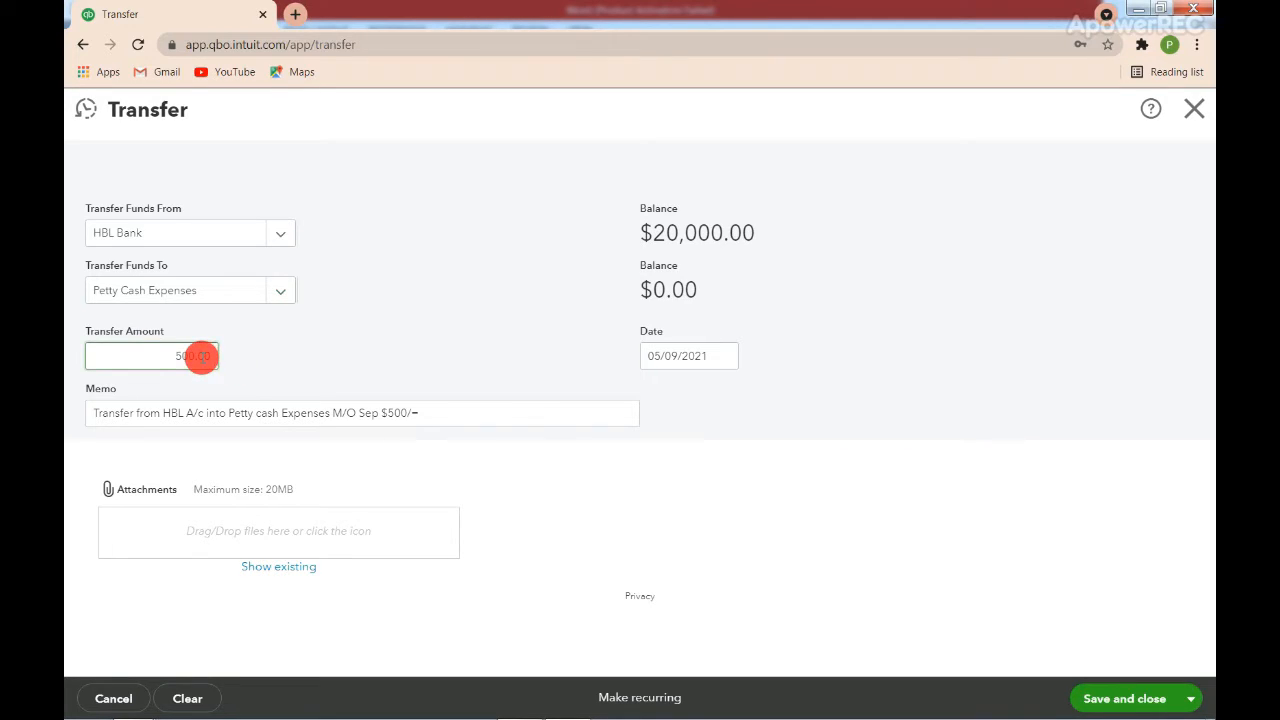
# Review the memo "Transfer from HBL A/c into Petty cash Expenses M/O Sep $500/=", and save and close the transfer.
pyautogui.click(153, 413)
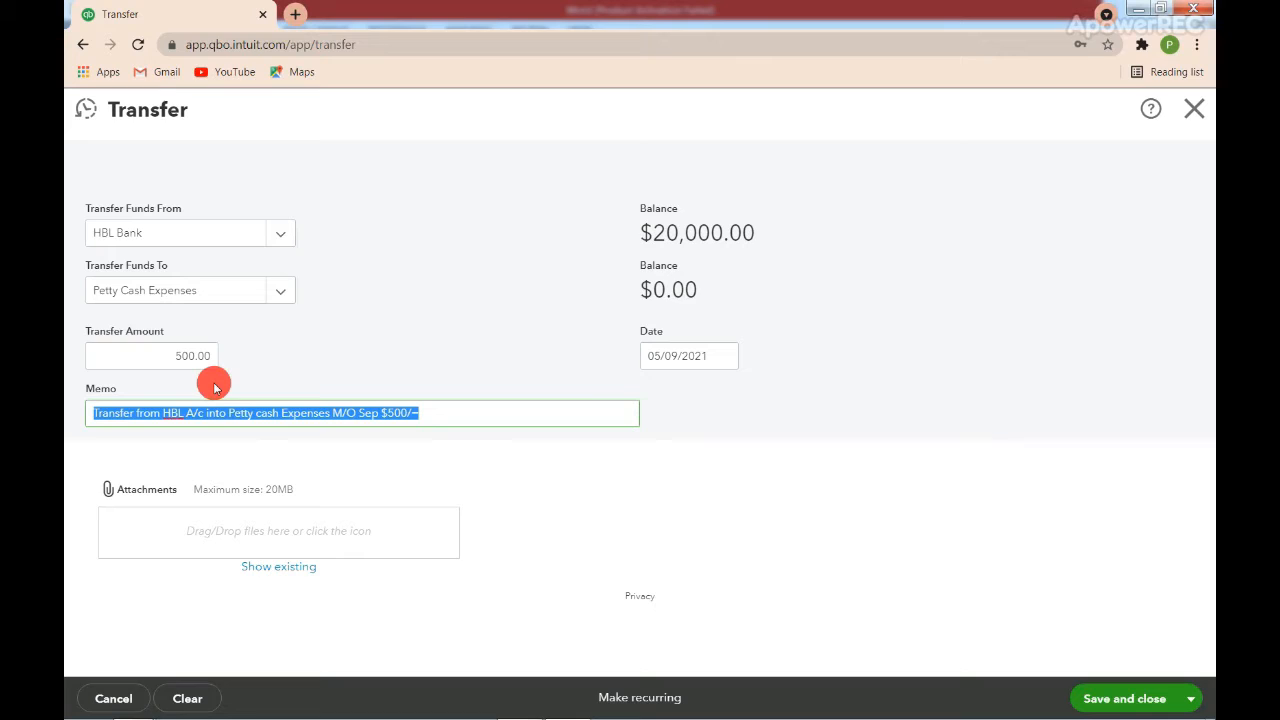
pyautogui.click(231, 417)
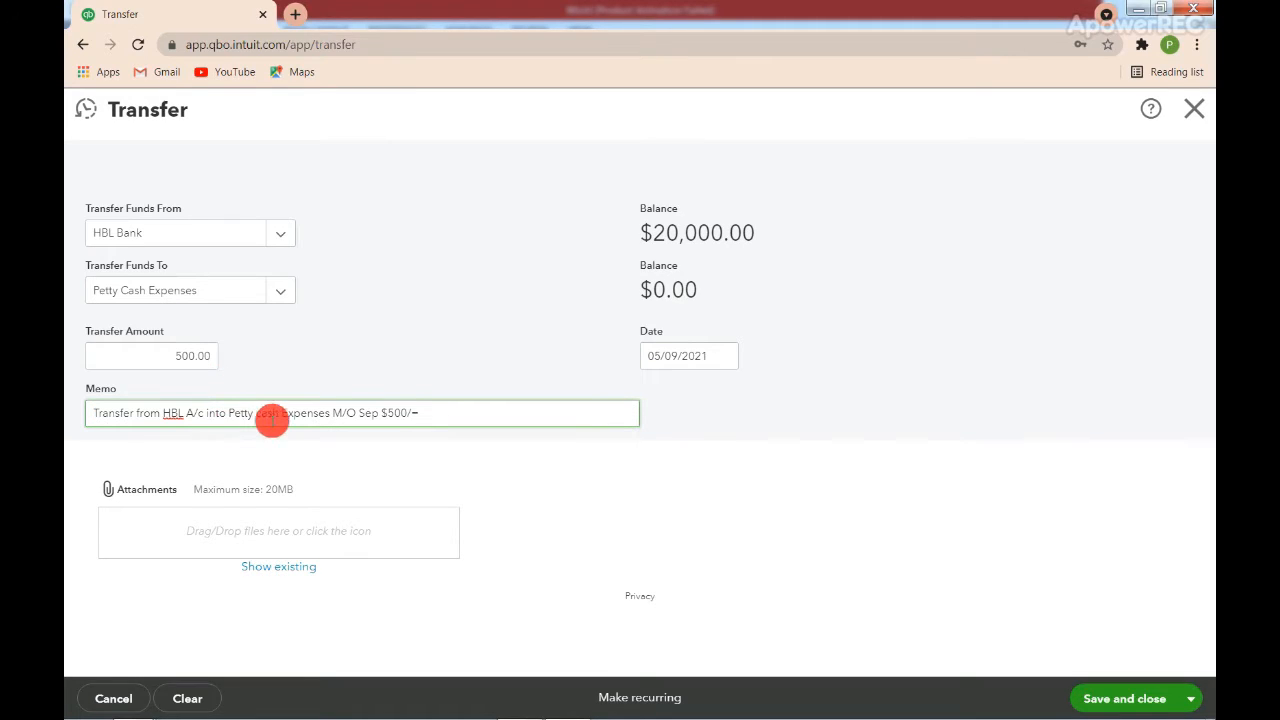
pyautogui.moveTo(421, 413); pyautogui.dragTo(307, 434)
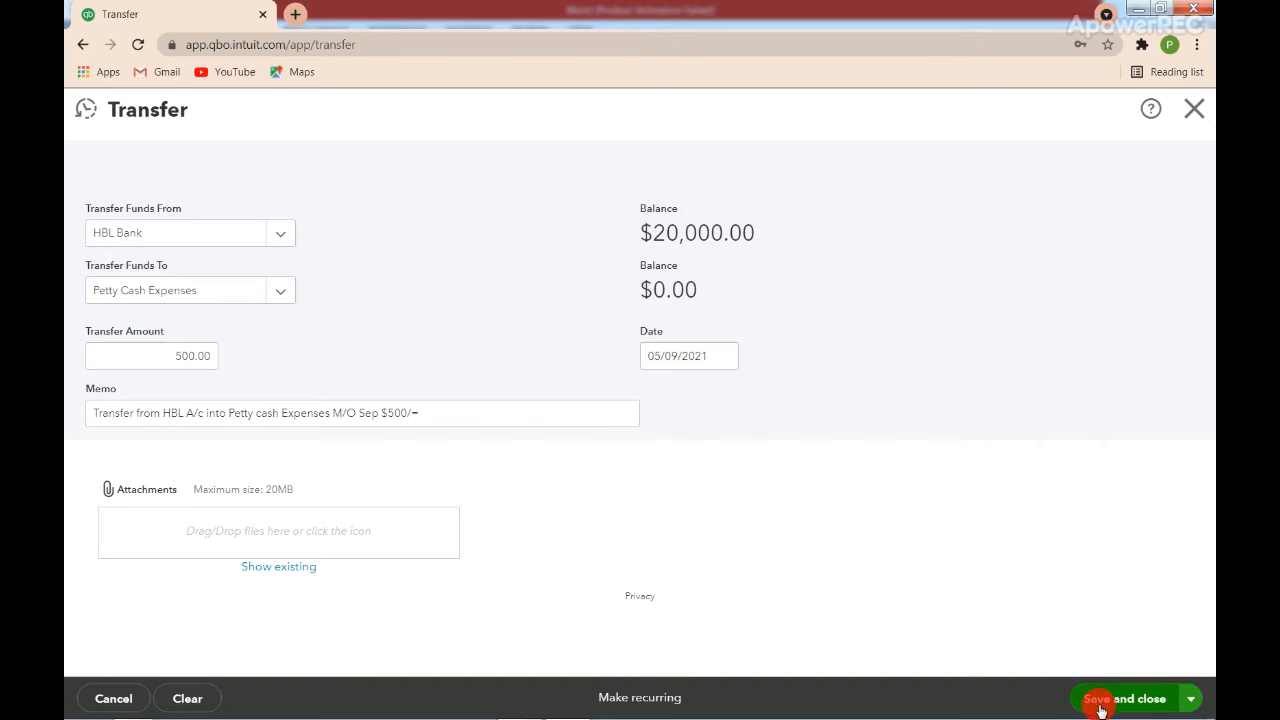
pyautogui.click(1161, 706)
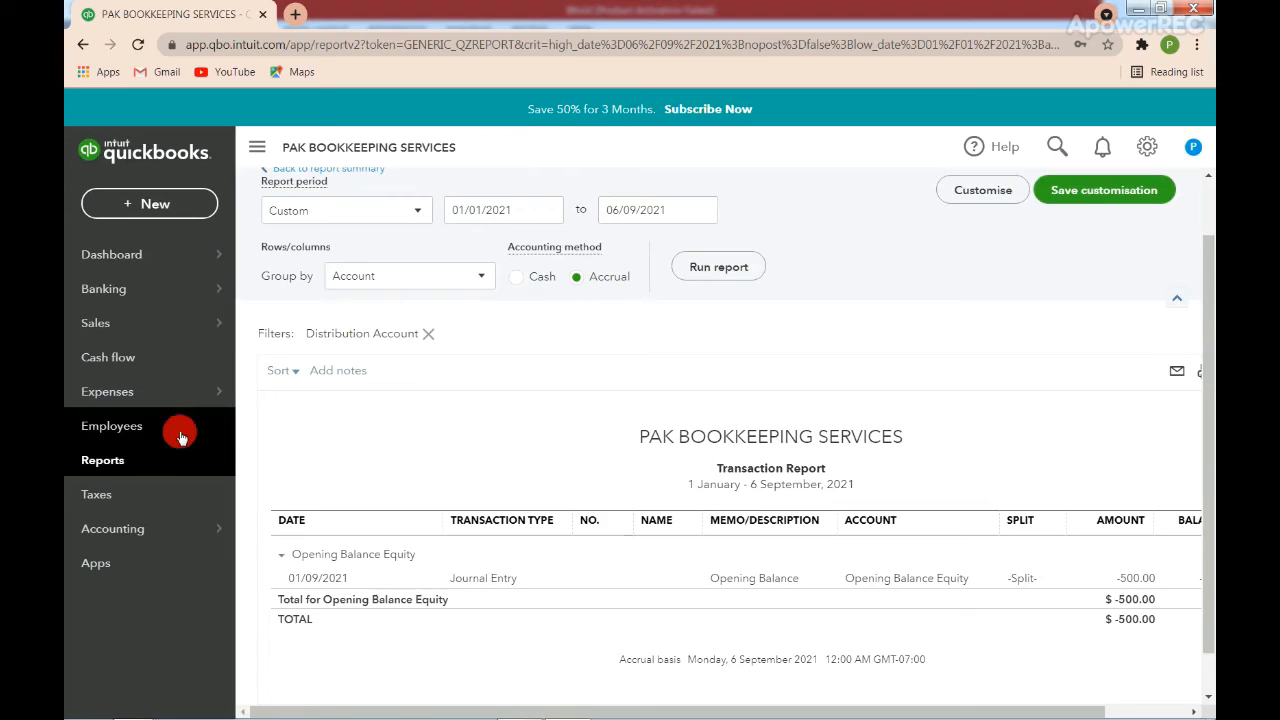
# Open the Balance Sheet report and examine the HBL Bank and Petty Cash Expenses amounts under current assets.
pyautogui.click(128, 468)
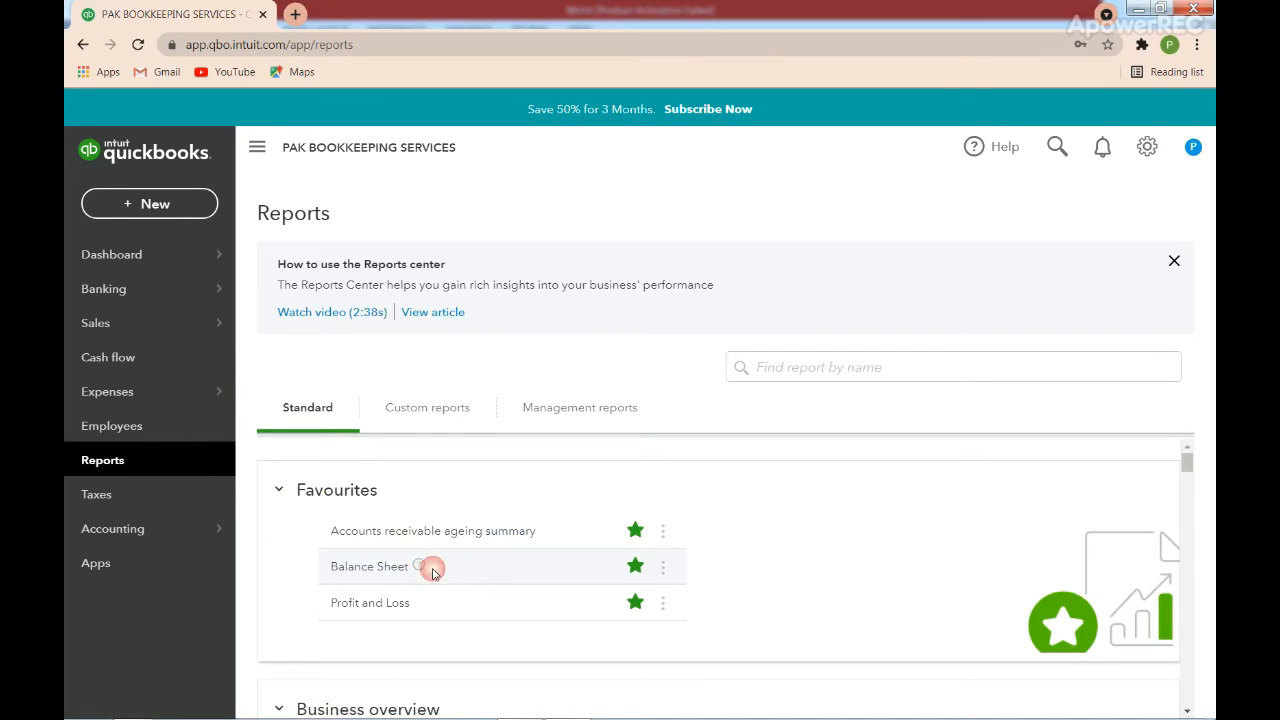
pyautogui.click(369, 570)
pyautogui.click(369, 570)
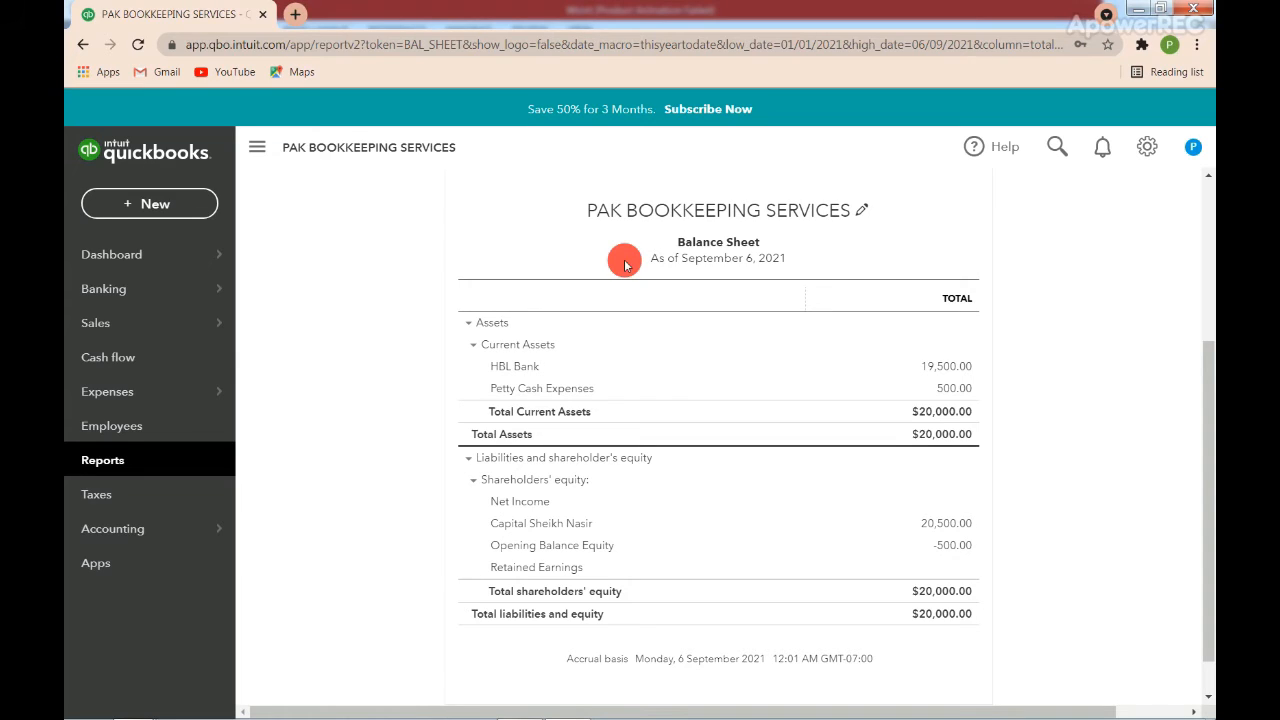
pyautogui.moveTo(624, 263); pyautogui.dragTo(606, 416)
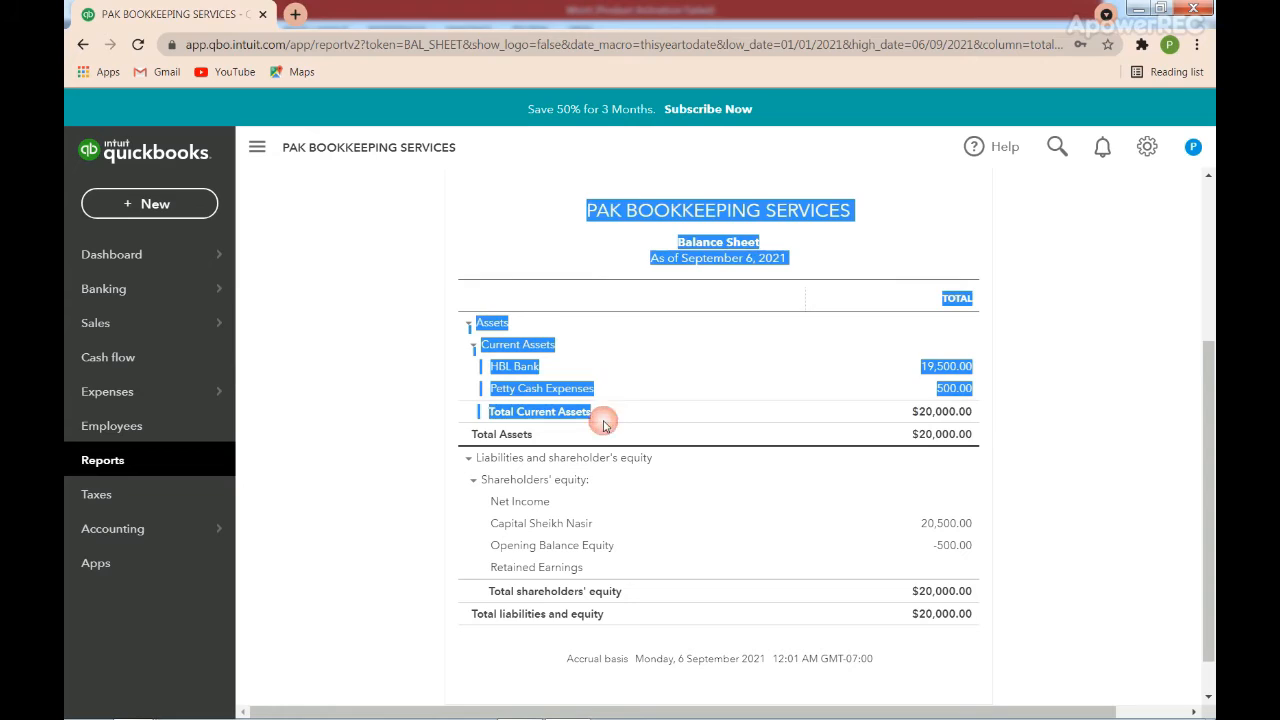
pyautogui.click(380, 389)
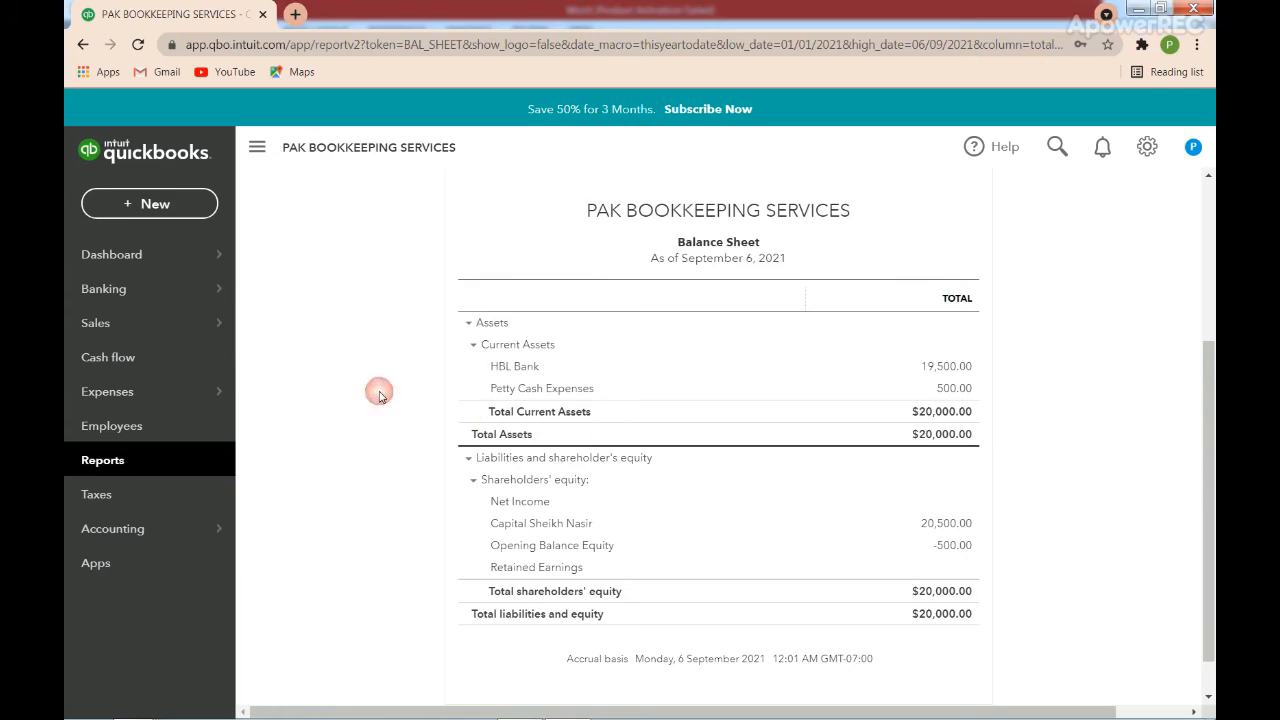
pyautogui.moveTo(980, 381); pyautogui.dragTo(900, 365)
pyautogui.click(1001, 373)
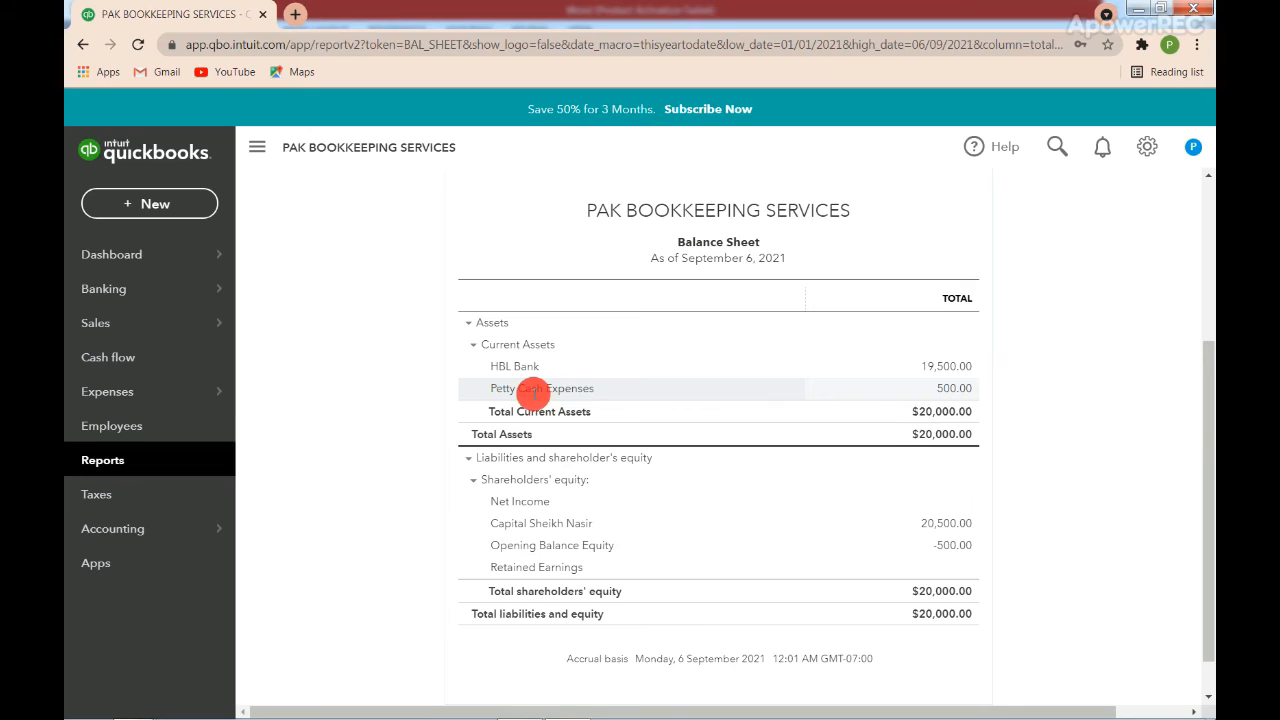
# Open the transaction report behind the Petty Cash Expenses amount, review the transfer entry, and return to the previous page.
pyautogui.click(945, 392)
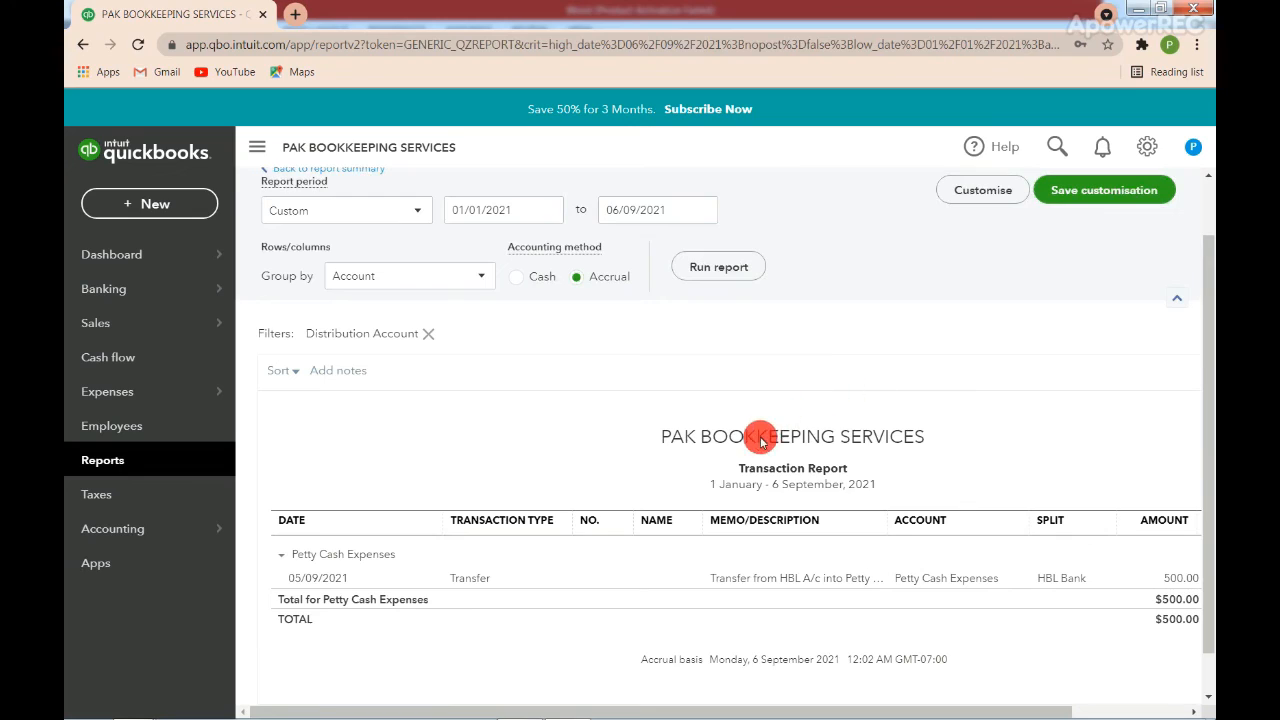
pyautogui.doubleClick(755, 467)
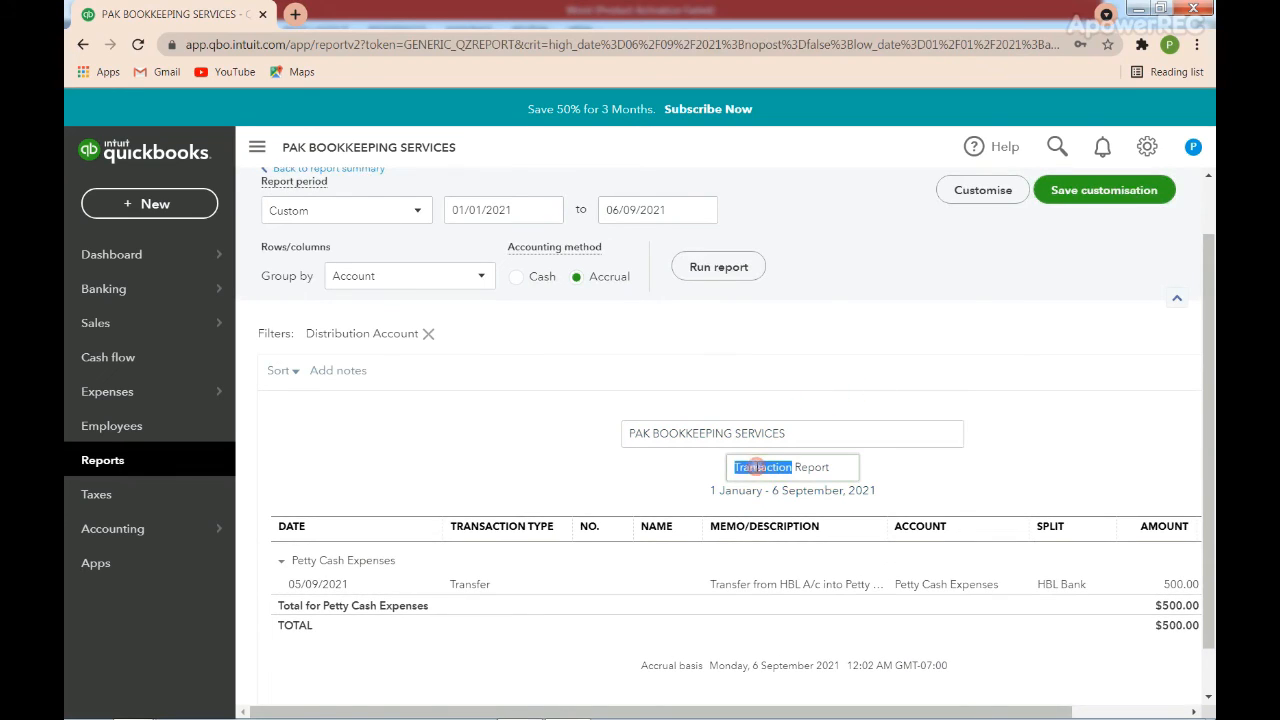
pyautogui.click(531, 356)
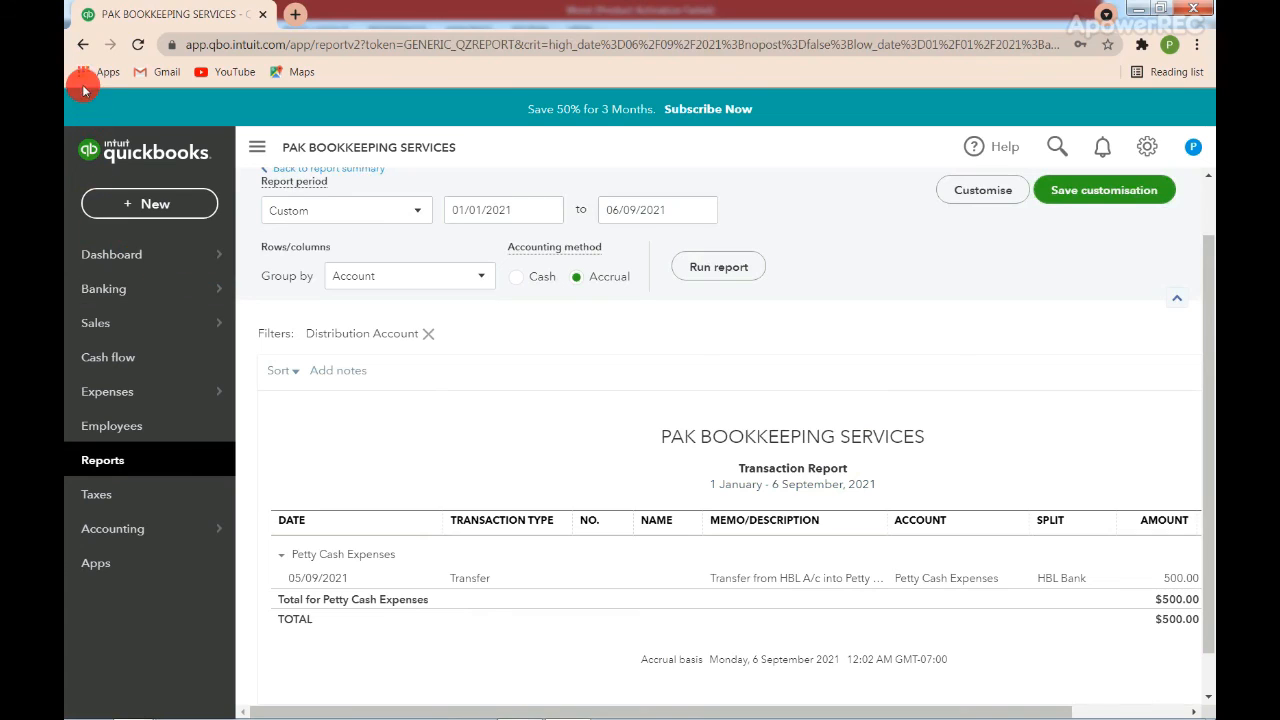
pyautogui.click(85, 45)
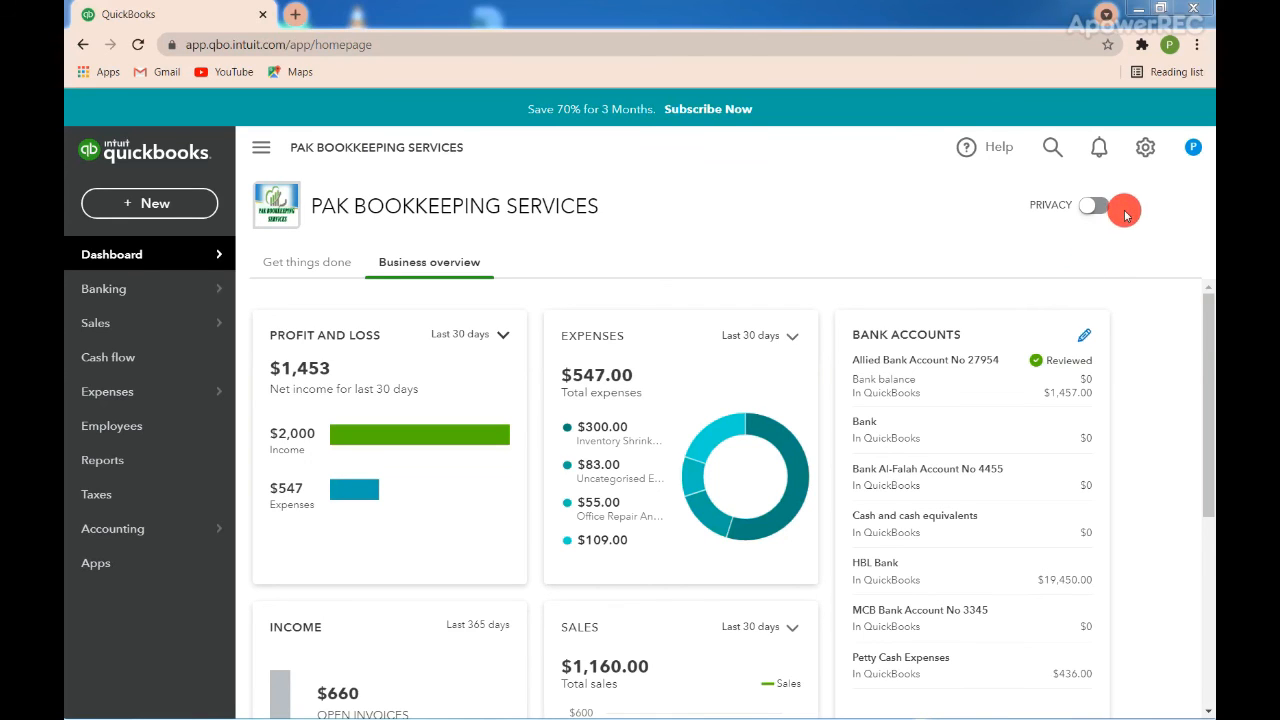
# Open the company's settings menu from the dashboard.
pyautogui.click(1145, 150)
pyautogui.click(1145, 150)
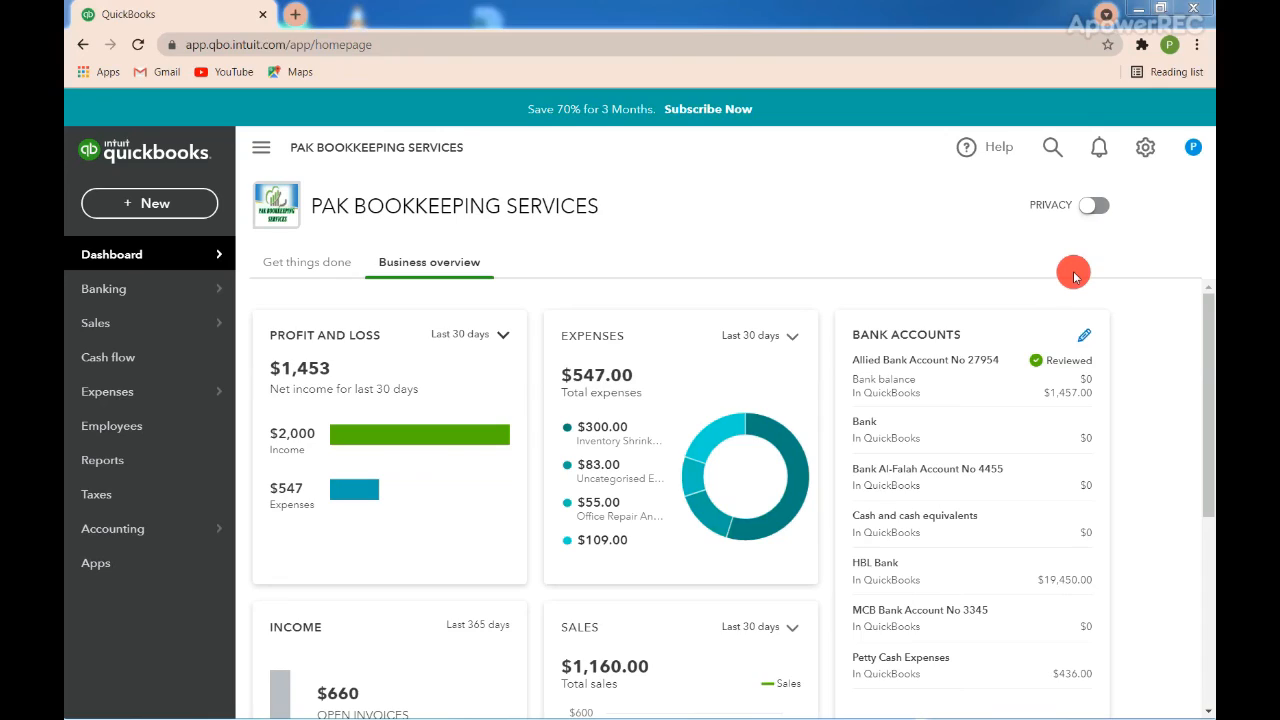